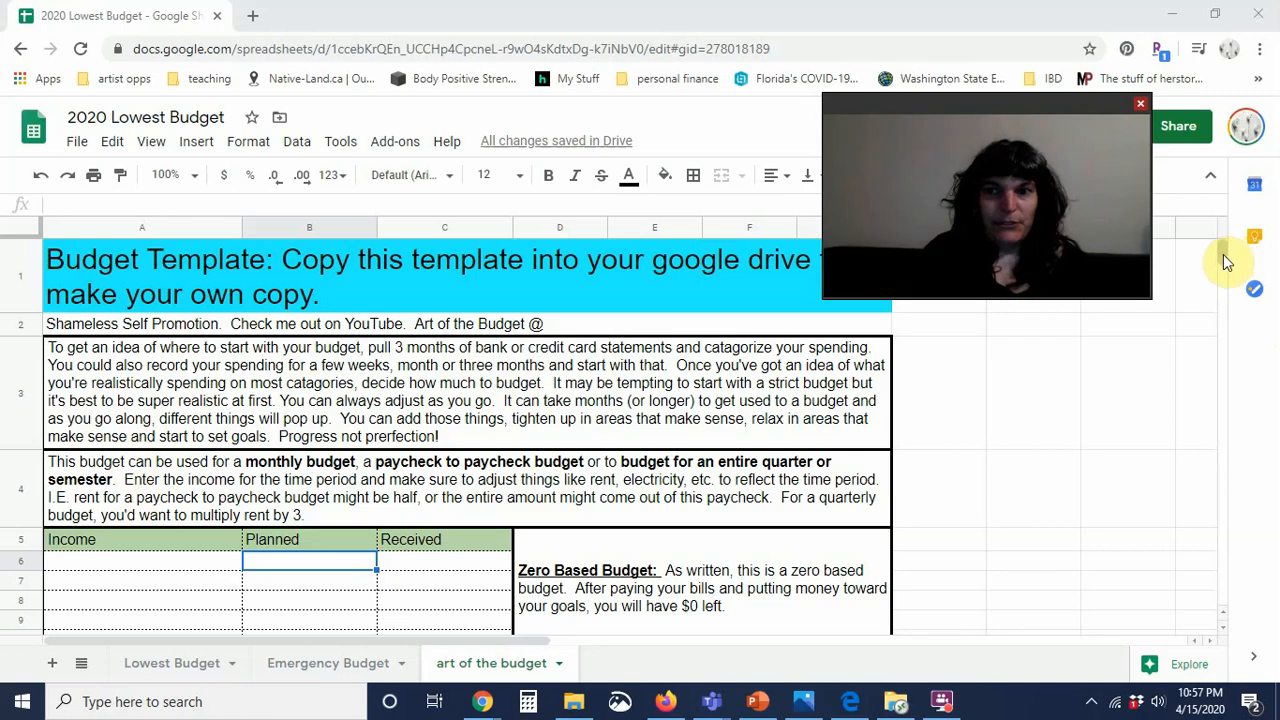
- Review the budget template's introduction, time-period instructions and Income section with its zero-based budget note
scroll(1223, 258, down, 3)
drag(1223, 260, 1221, 253)
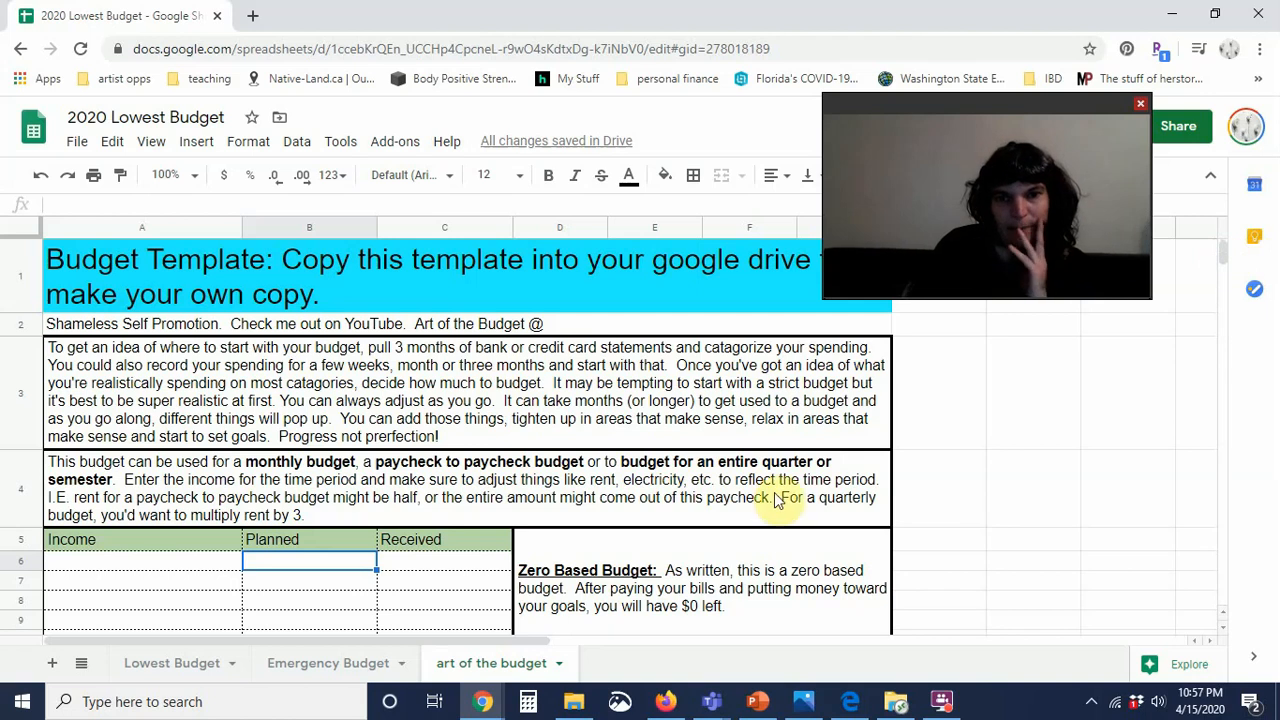
click(745, 503)
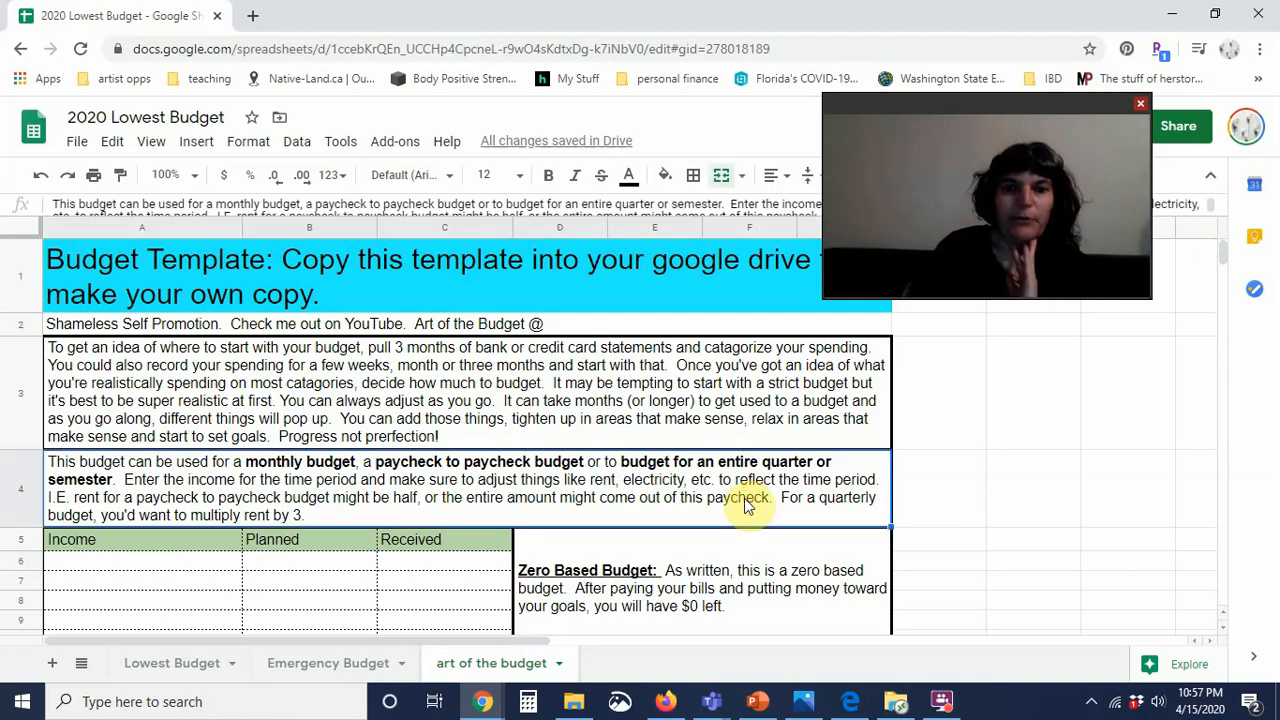
key(Down)
key(Down)
key(Down)
key(Down)
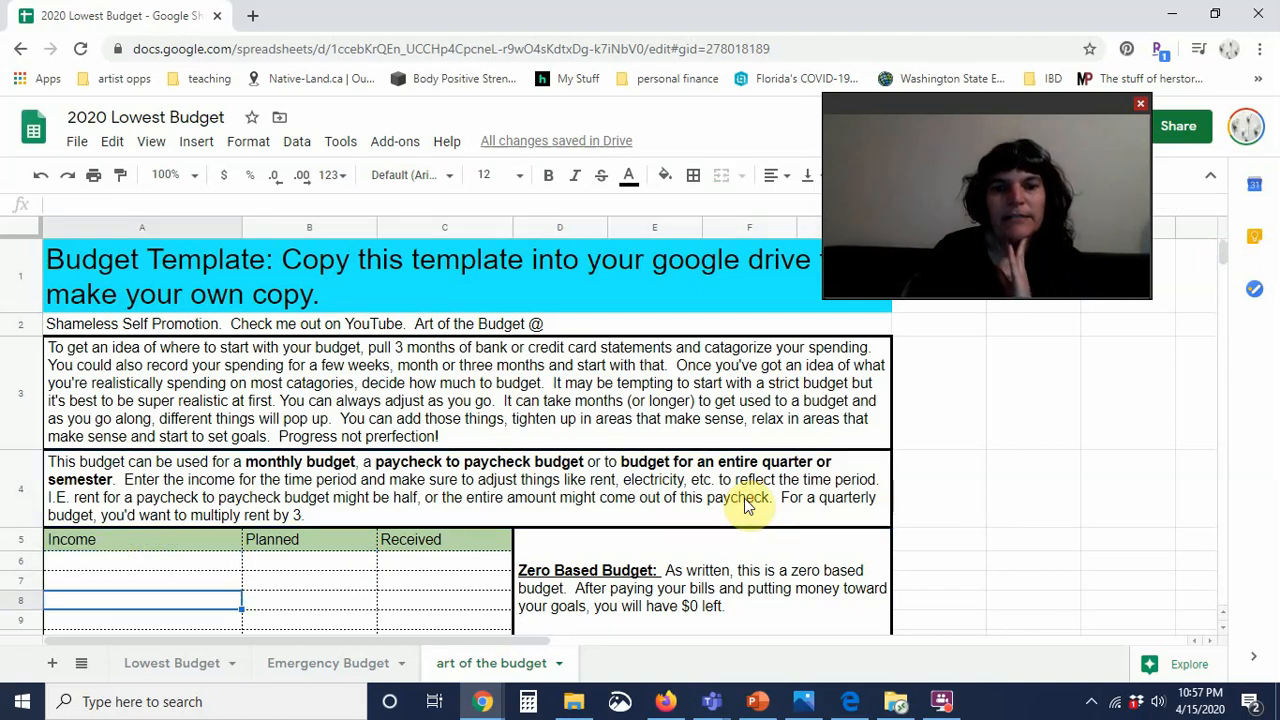
key(Down)
key(Down)
key(Down)
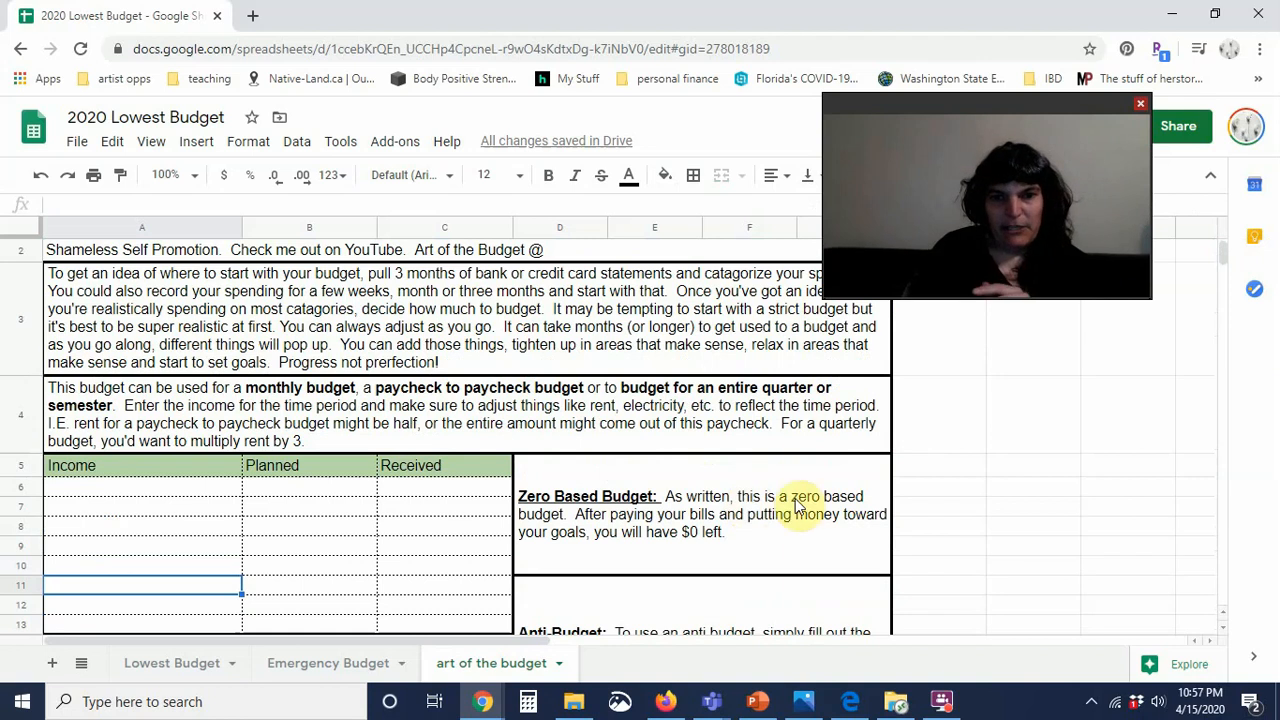
key(Down)
key(Down)
key(Down)
key(Down)
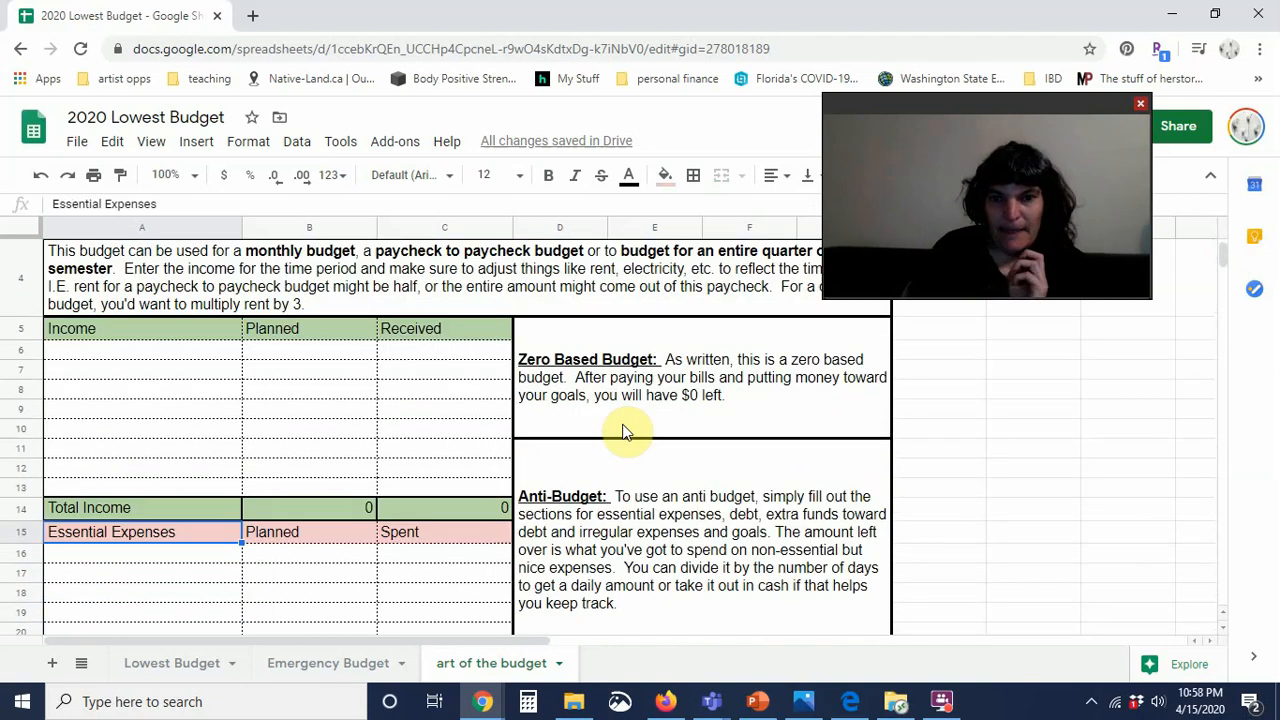
- Examine the Essential Expenses section and the anti-budget and budget reconciliation notes beside it
key(Down)
key(Down)
key(Down)
key(Down)
key(Down)
key(Down)
key(Down)
key(Down)
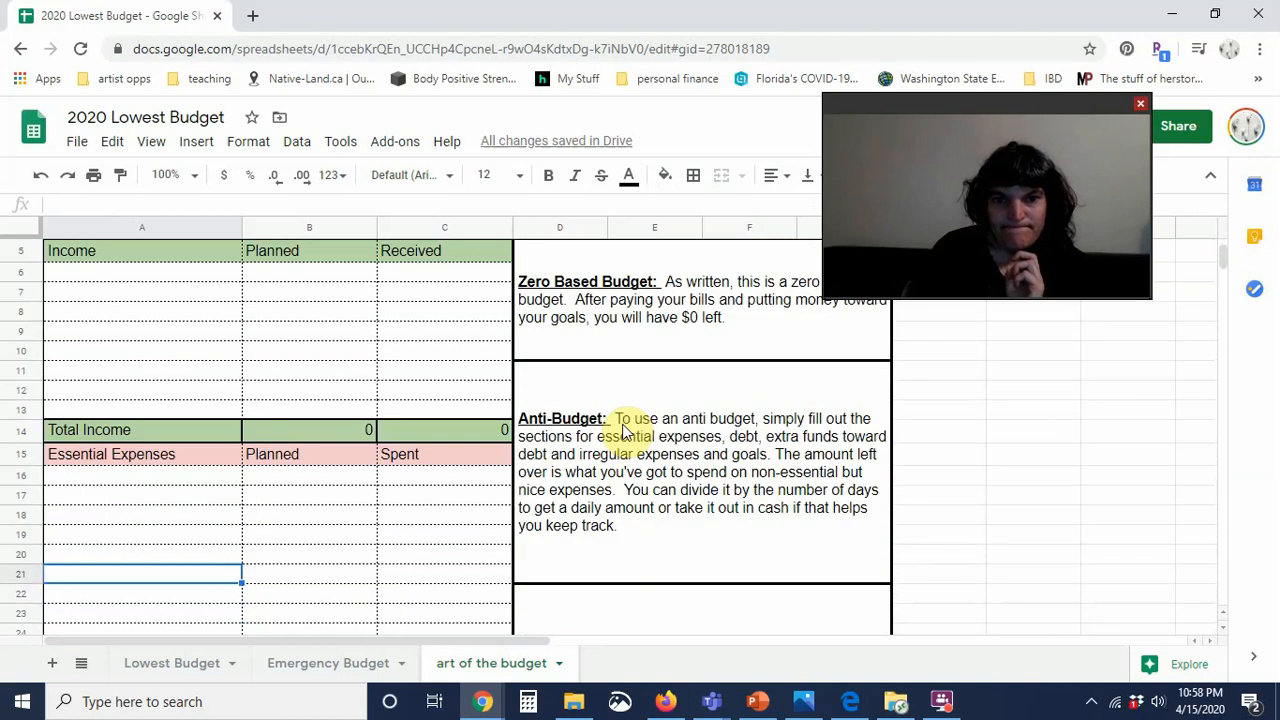
key(Down)
key(Down)
key(Down)
key(Down)
key(Down)
key(Down)
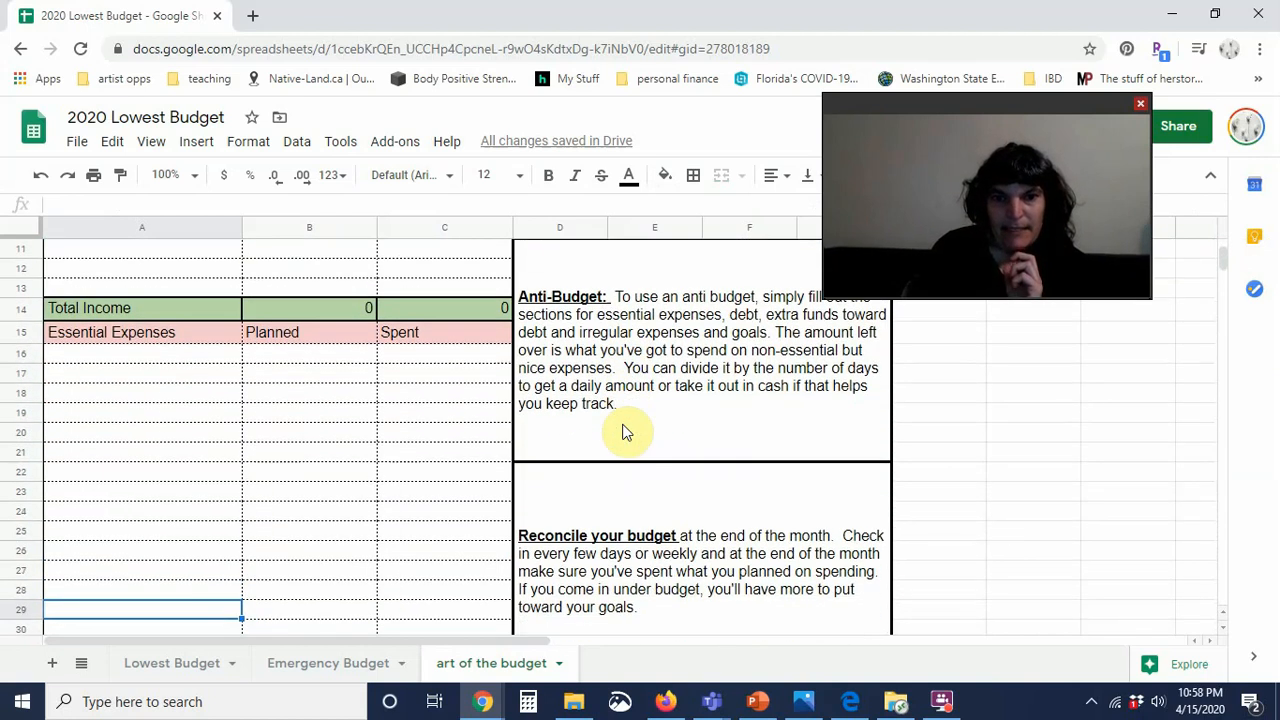
- Examine the Debt Payments and extra funds toward debt sections, including the Debt Snowball vs. Debt Avalanche note
key(Down)
key(Down)
key(Down)
key(Down)
key(Down)
key(Down)
key(Down)
key(Down)
key(Down)
key(Down)
key(Down)
key(Down)
key(Down)
key(Down)
key(Down)
key(Down)
key(Down)
key(Down)
key(Down)
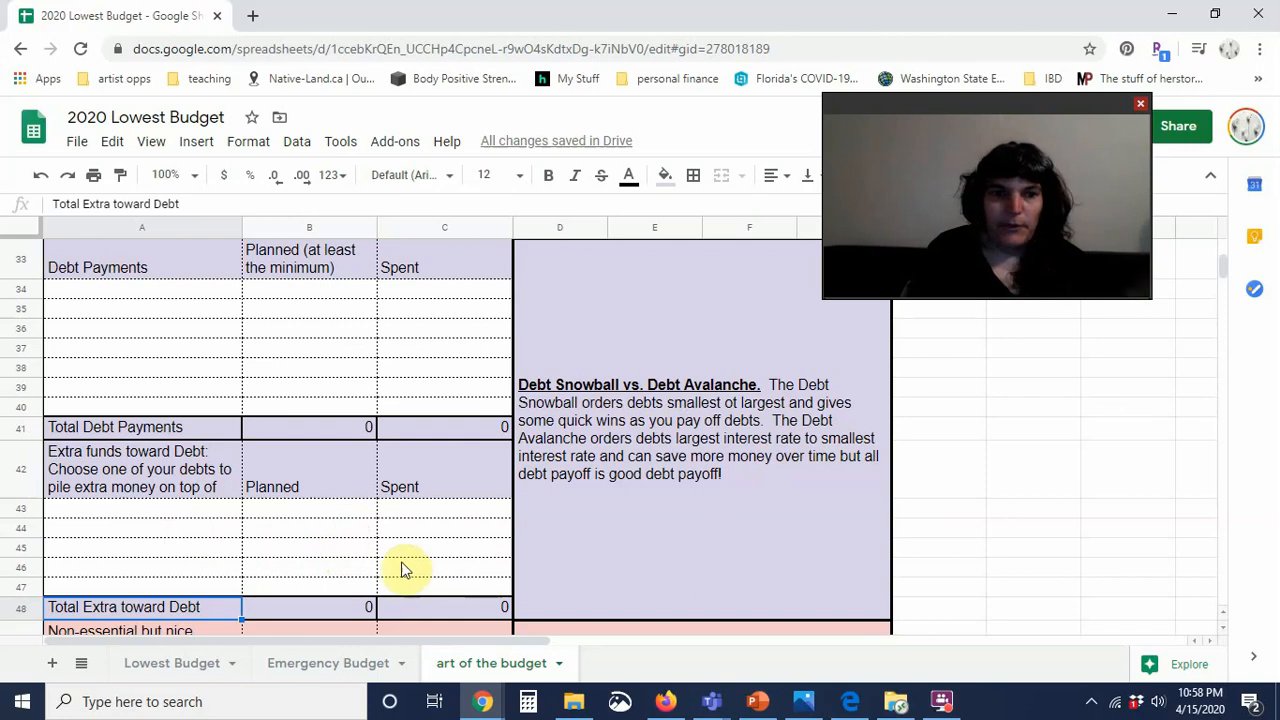
- Examine the Non-essential but nice Expenses section through its total row and explanatory note
key(Down)
key(Down)
key(Down)
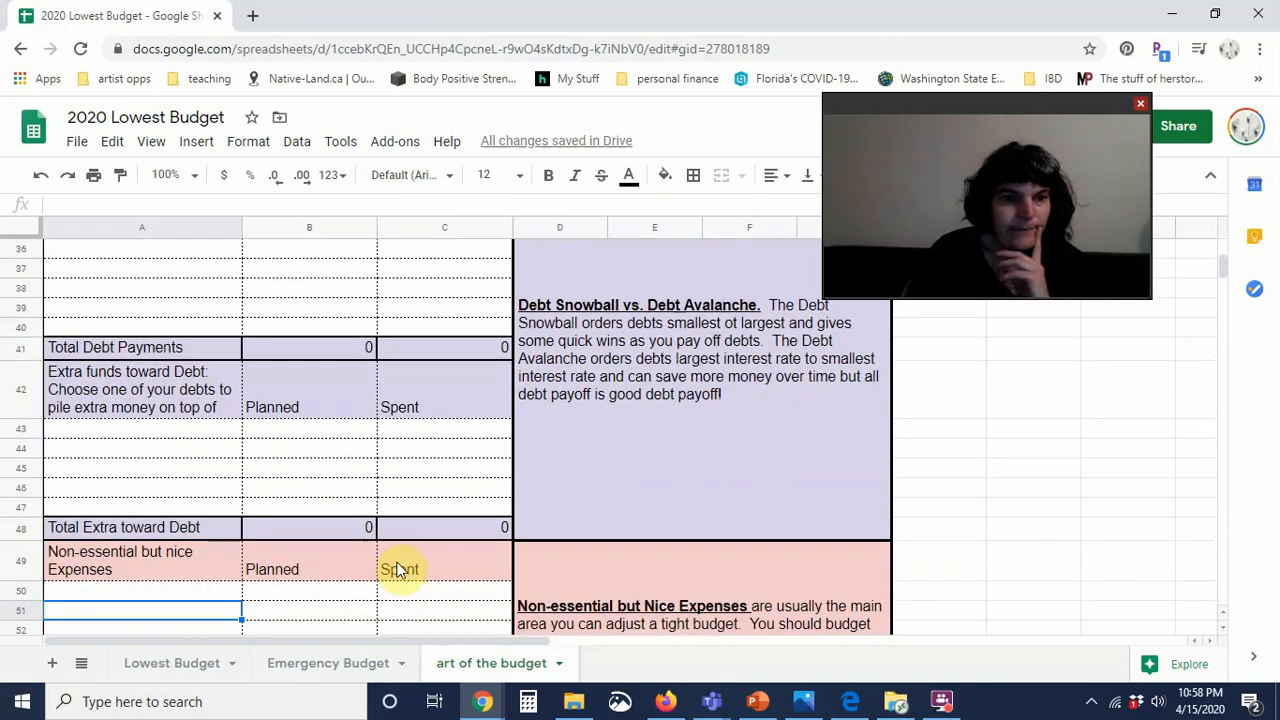
key(Down)
key(Down)
key(Down)
key(Down)
key(Down)
key(Down)
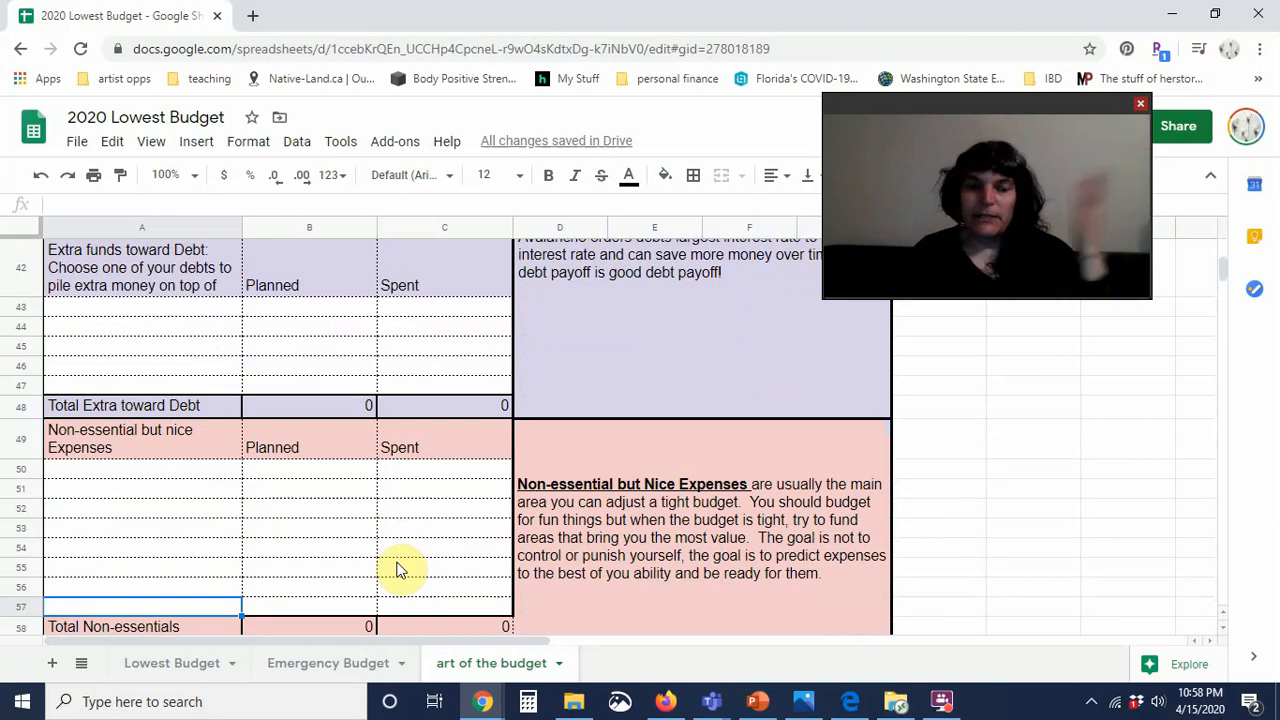
key(Down)
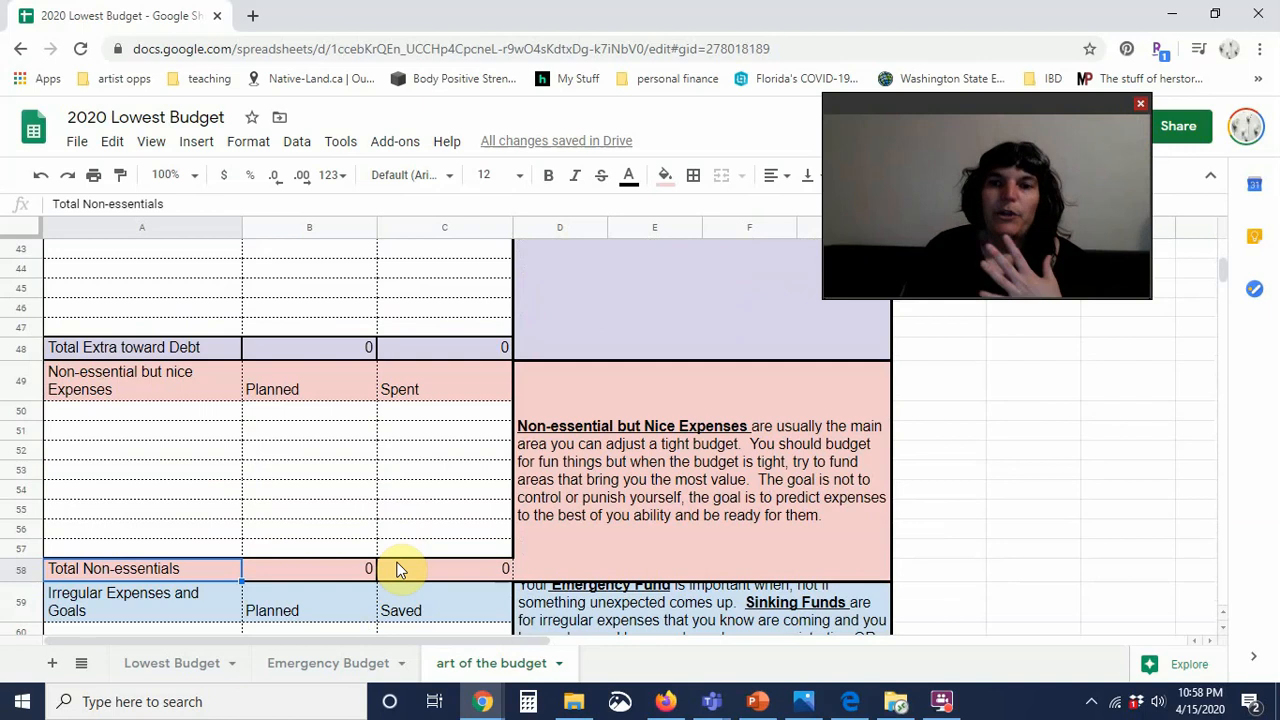
- Examine the Irregular Expenses and Goals section, its fund notes, and the closing rows down to Left over
key(Down)
key(Down)
key(Down)
key(Down)
key(Down)
key(Down)
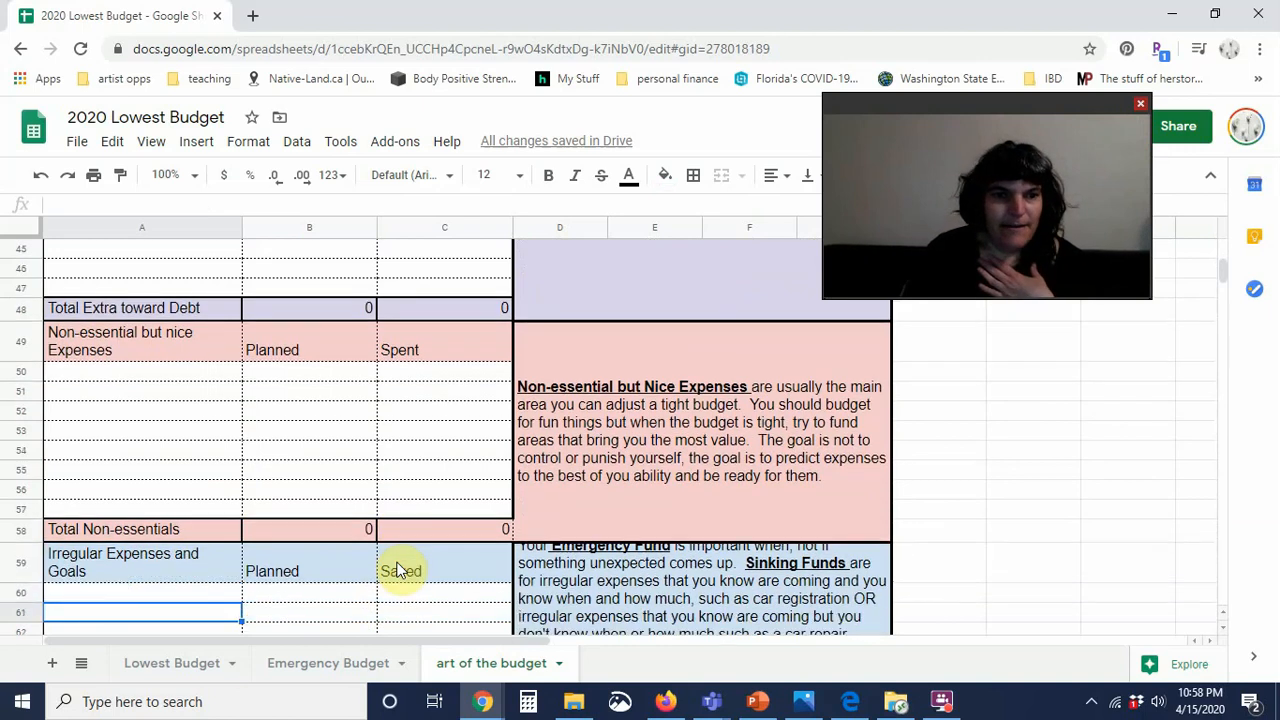
key(Down)
key(Down)
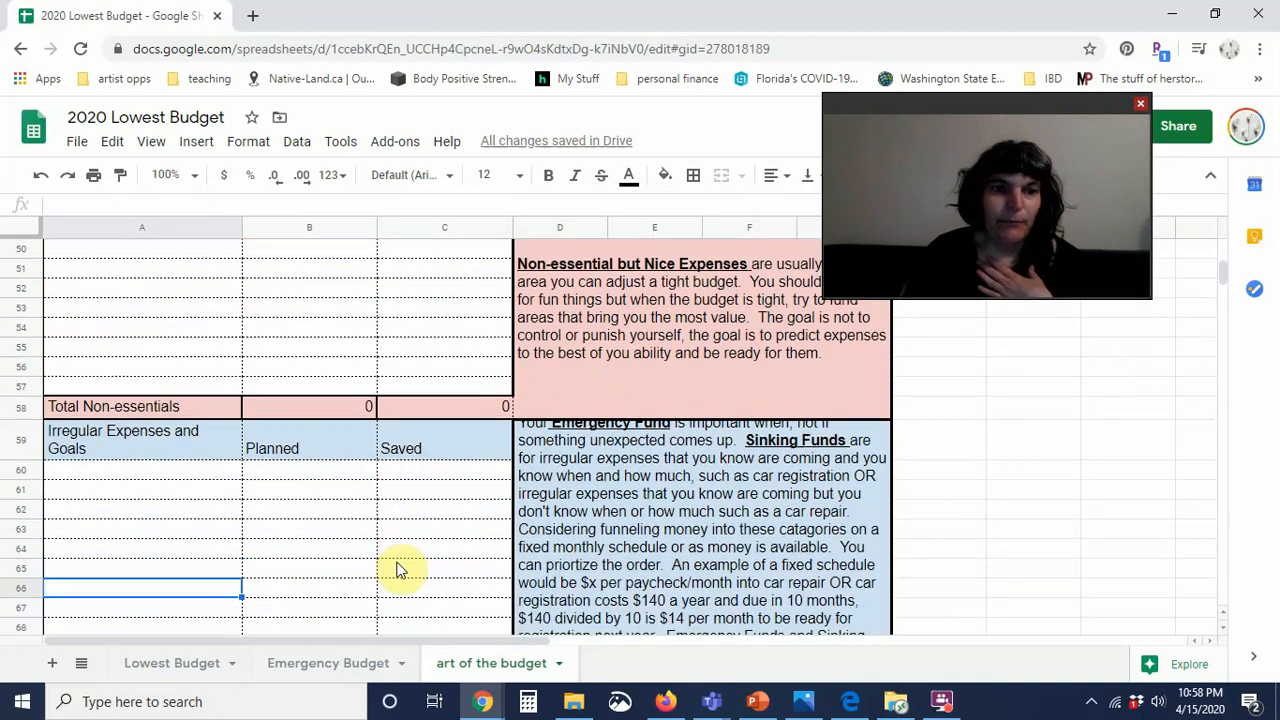
key(Down)
key(Down)
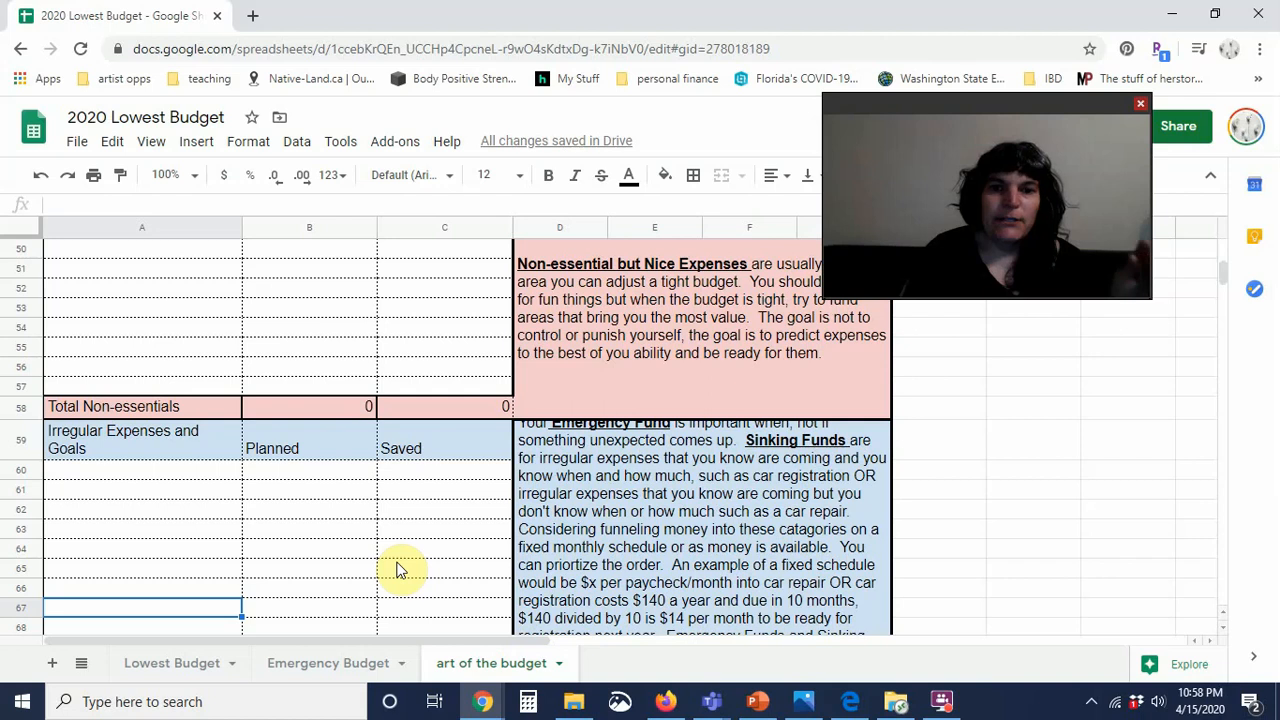
key(Down)
key(Down)
key(Down)
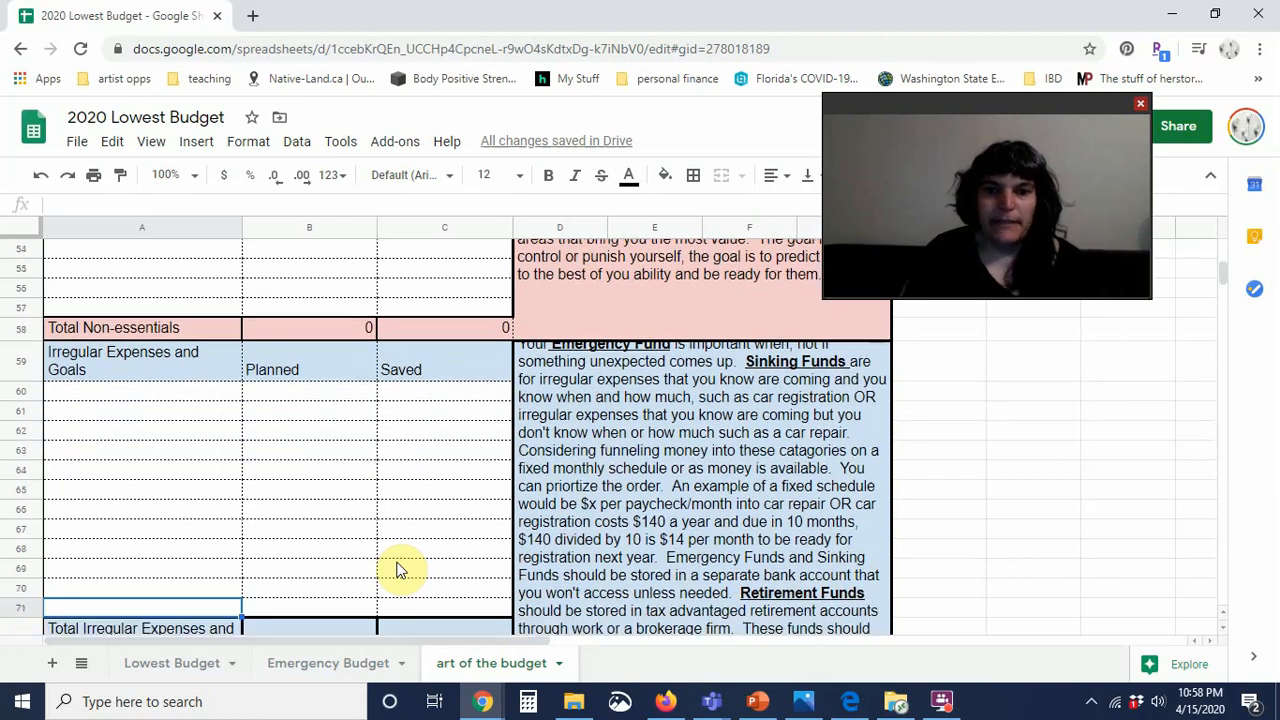
key(Down)
key(Down)
key(Down)
key(Down)
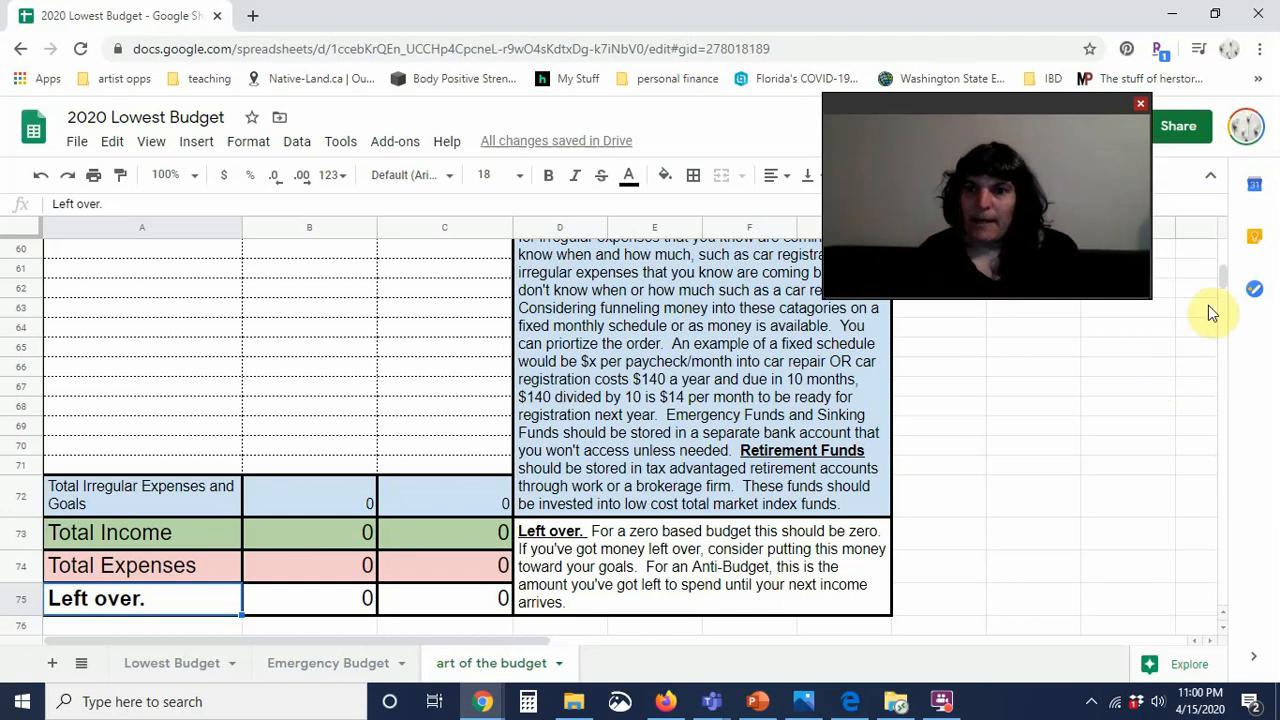
- Return to the Income section and select its first blank row, cell A6
drag(1221, 283, 1222, 263)
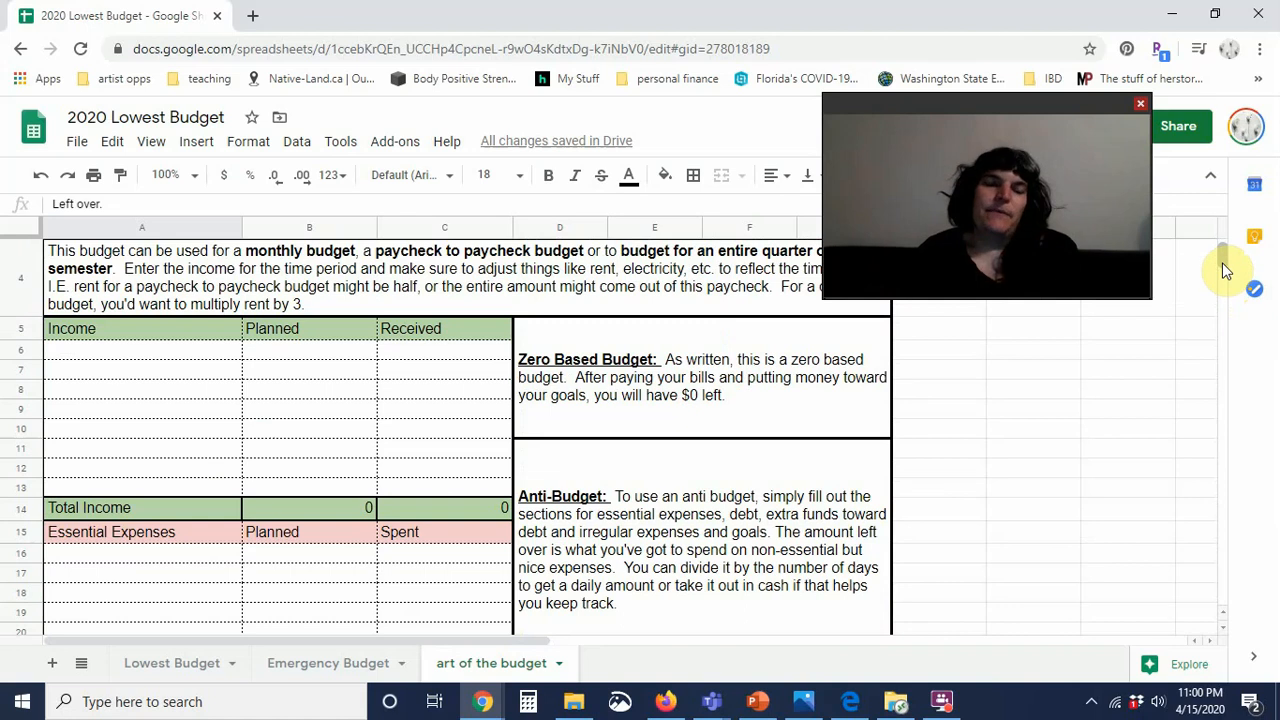
click(133, 355)
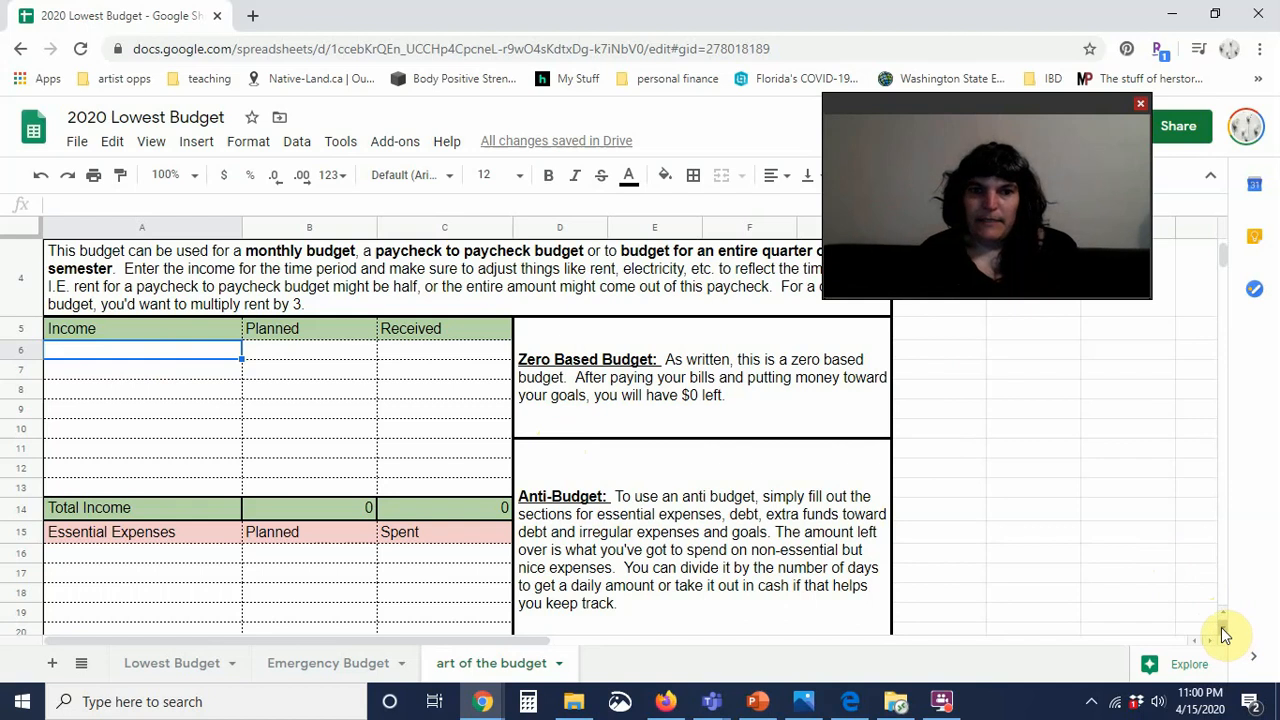
- Enter Rent in A16 as the first essential expense, with a planned amount of 1100
click(1222, 630)
click(1223, 630)
click(1223, 630)
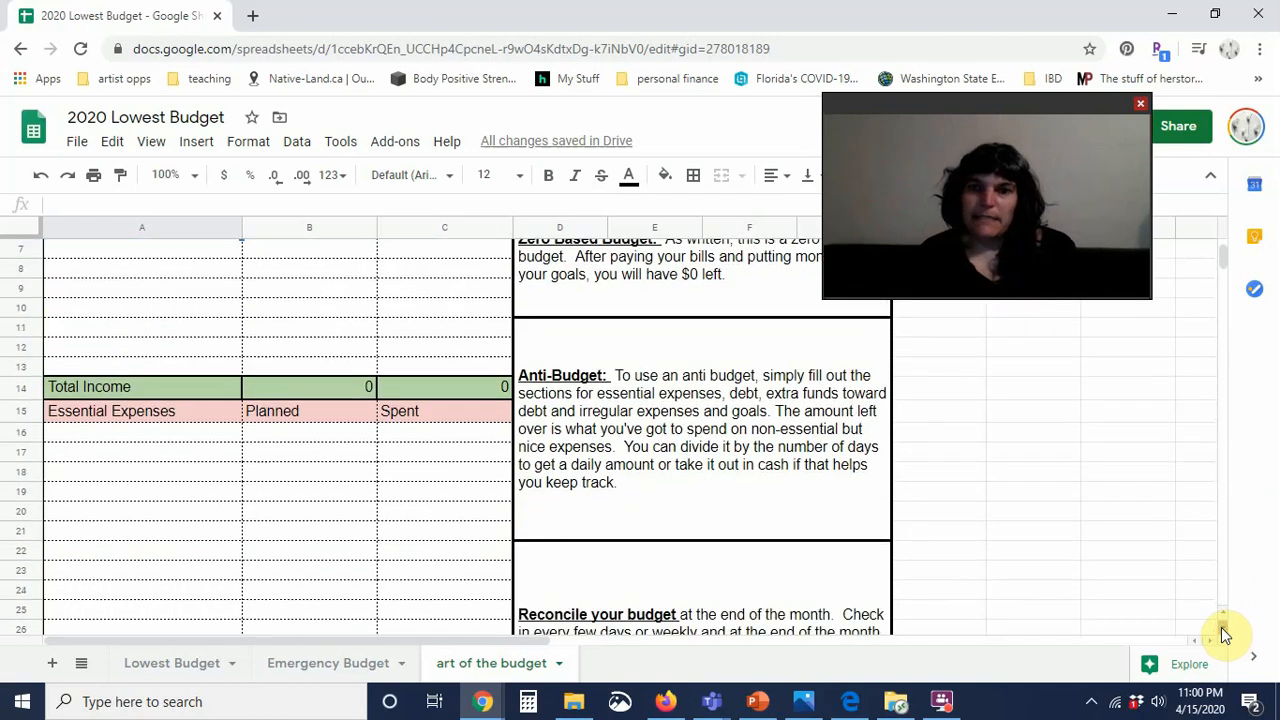
click(1223, 630)
click(1223, 630)
click(1223, 630)
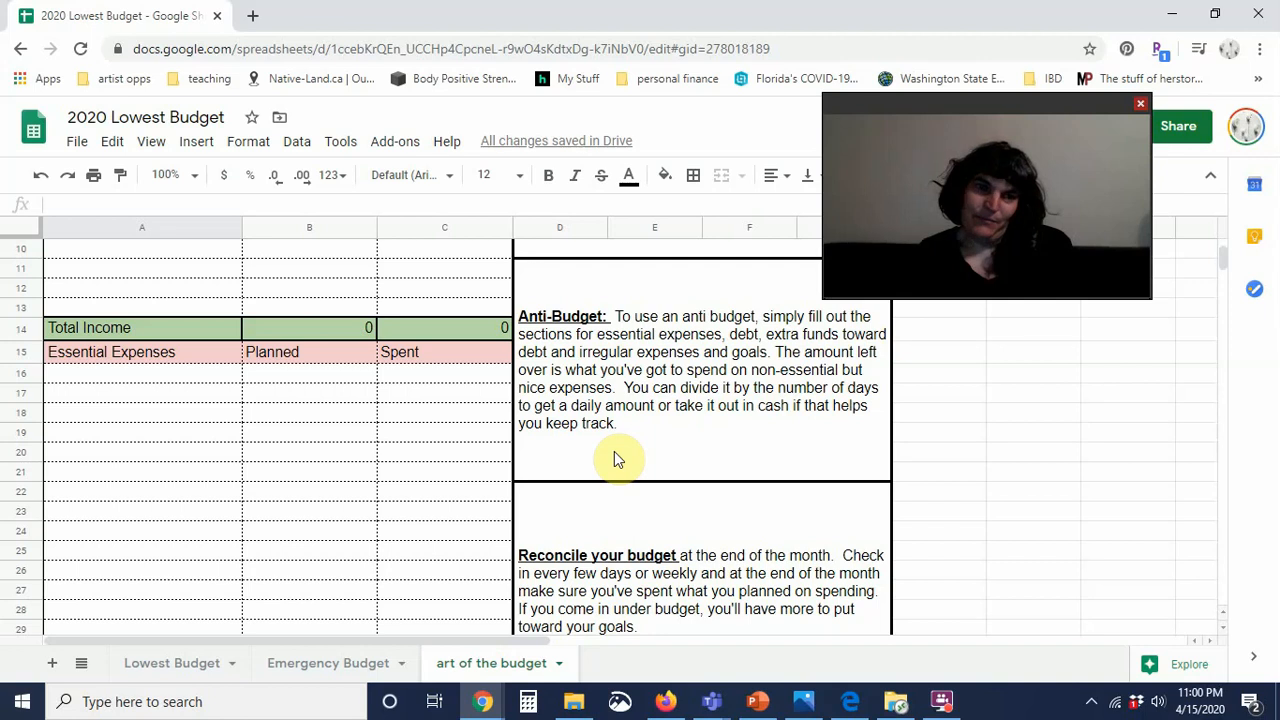
click(131, 383)
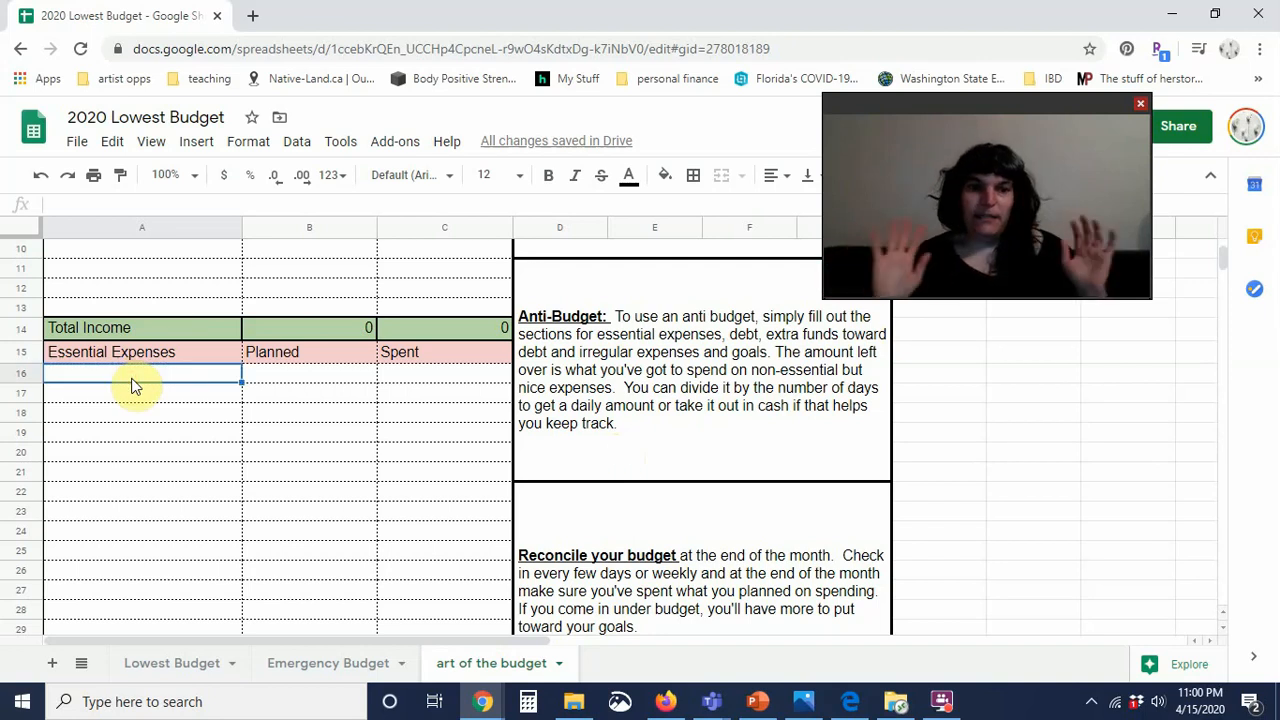
text(Rent)
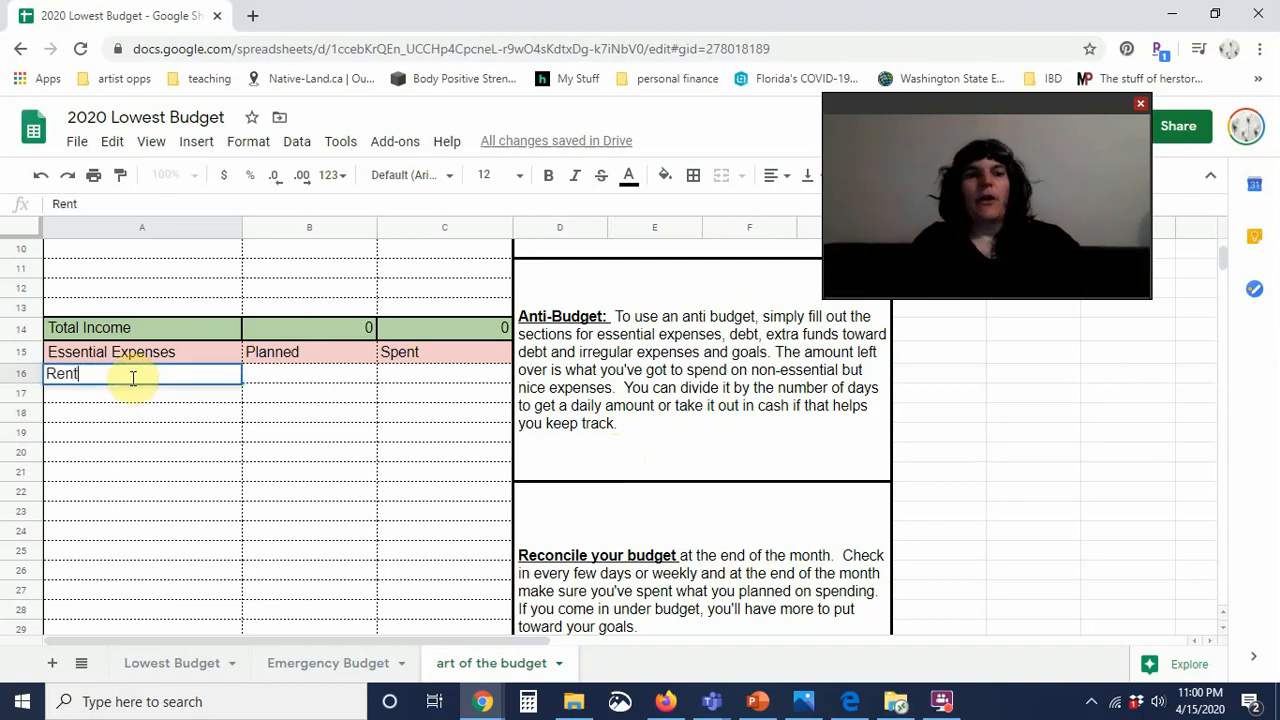
key(Tab)
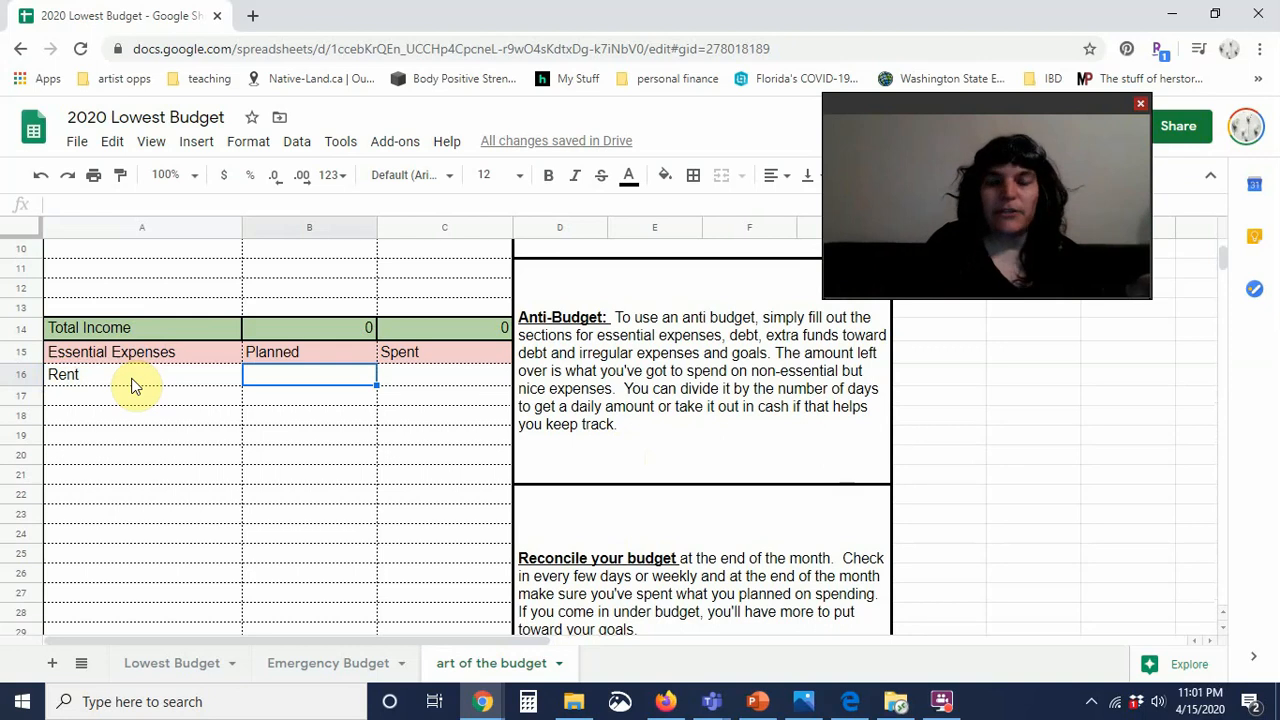
text(1100)
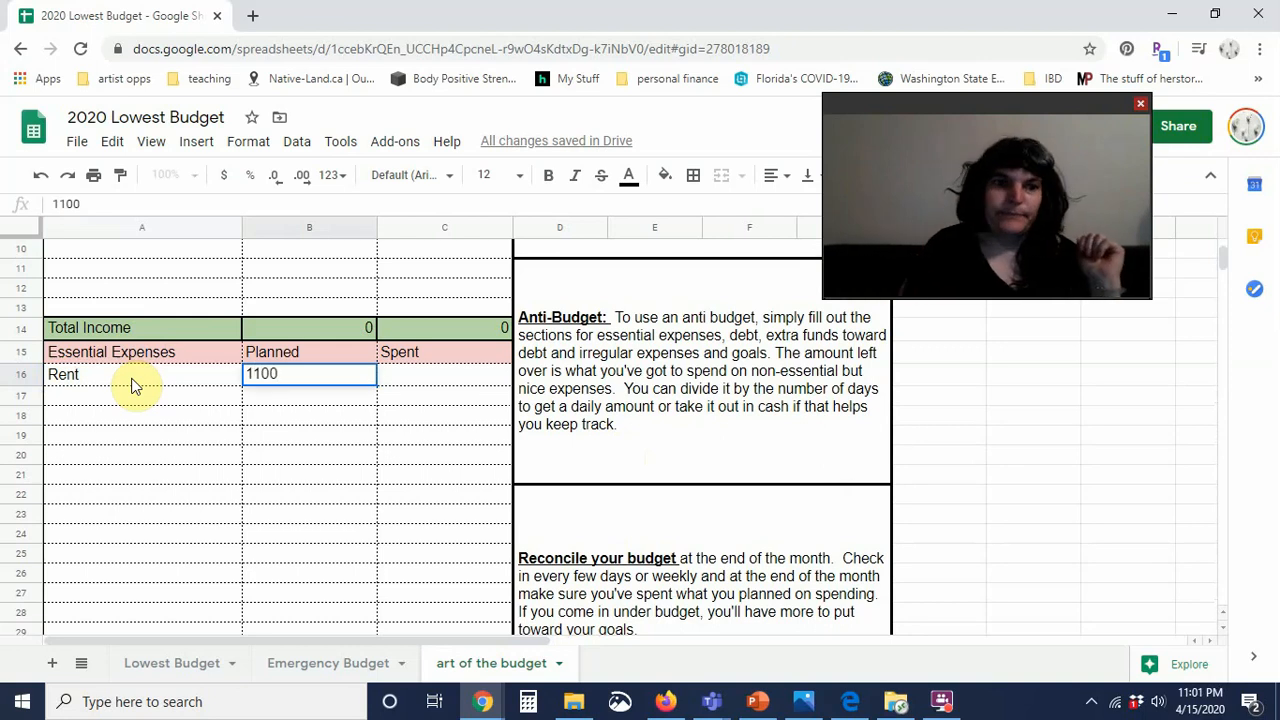
- Add Phone as an essential expense in row 17 with a planned amount of 63
click(86, 401)
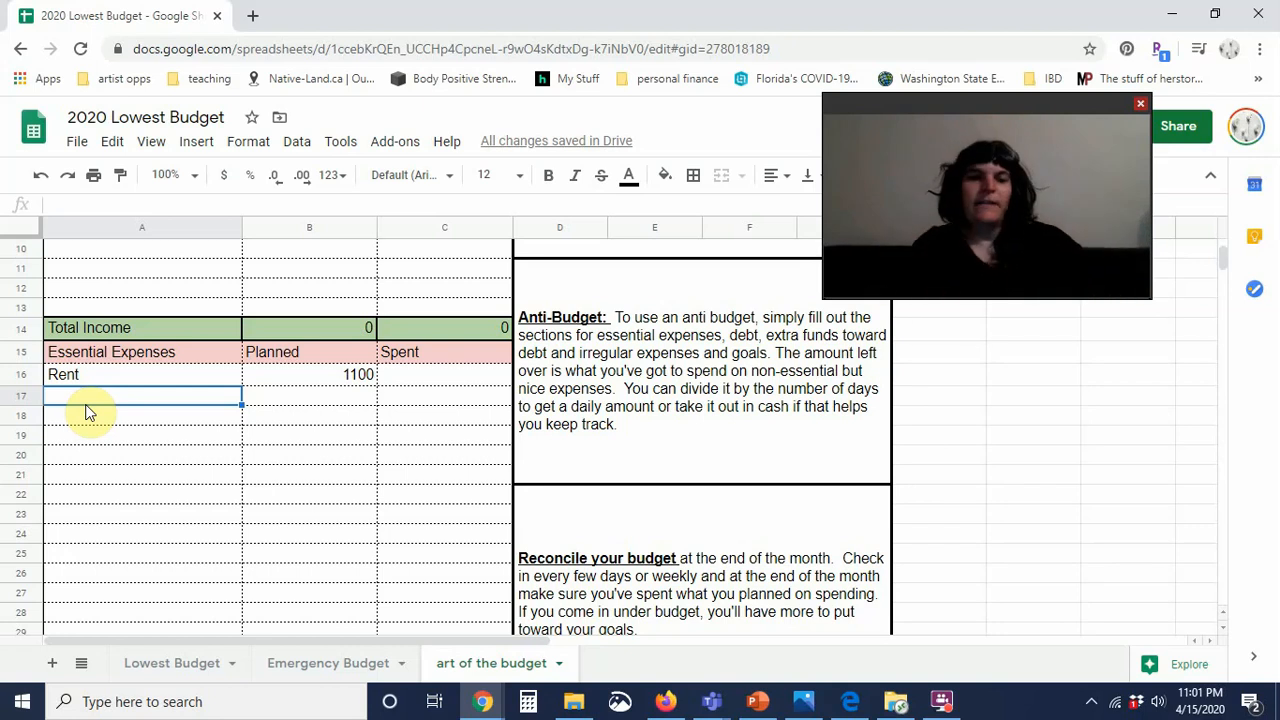
text(Phone)
key(Tab)
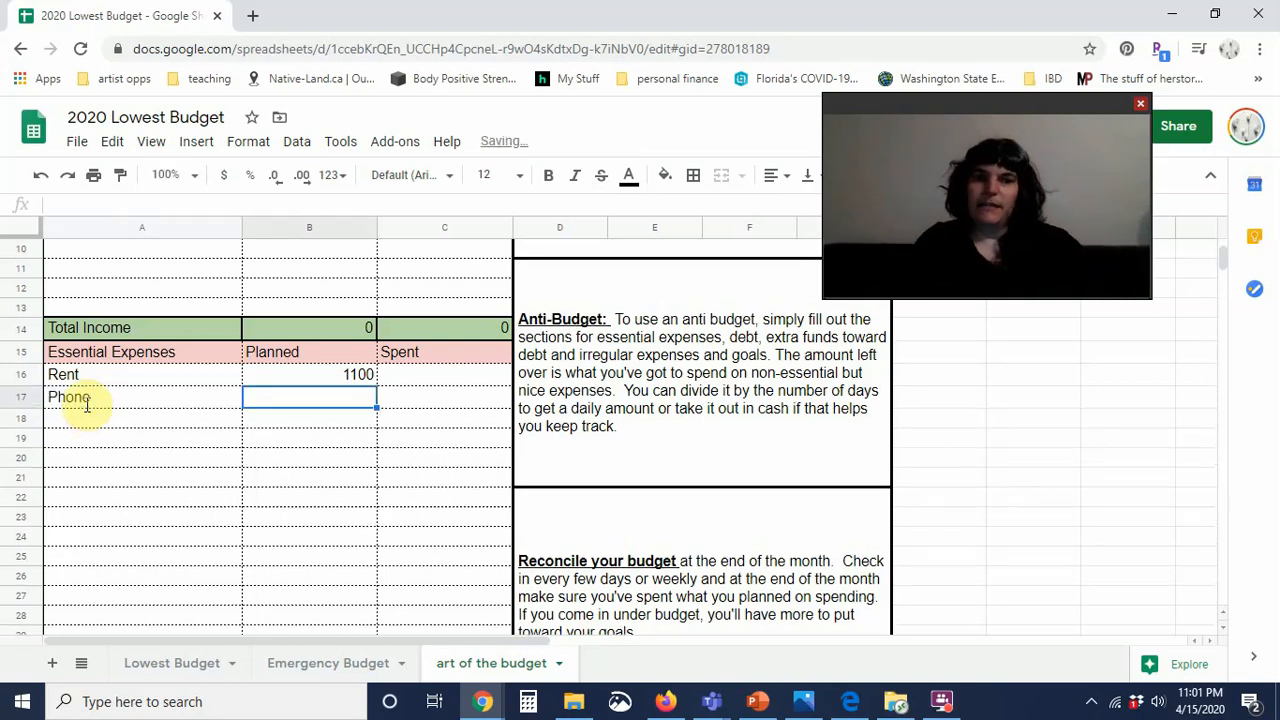
text(63)
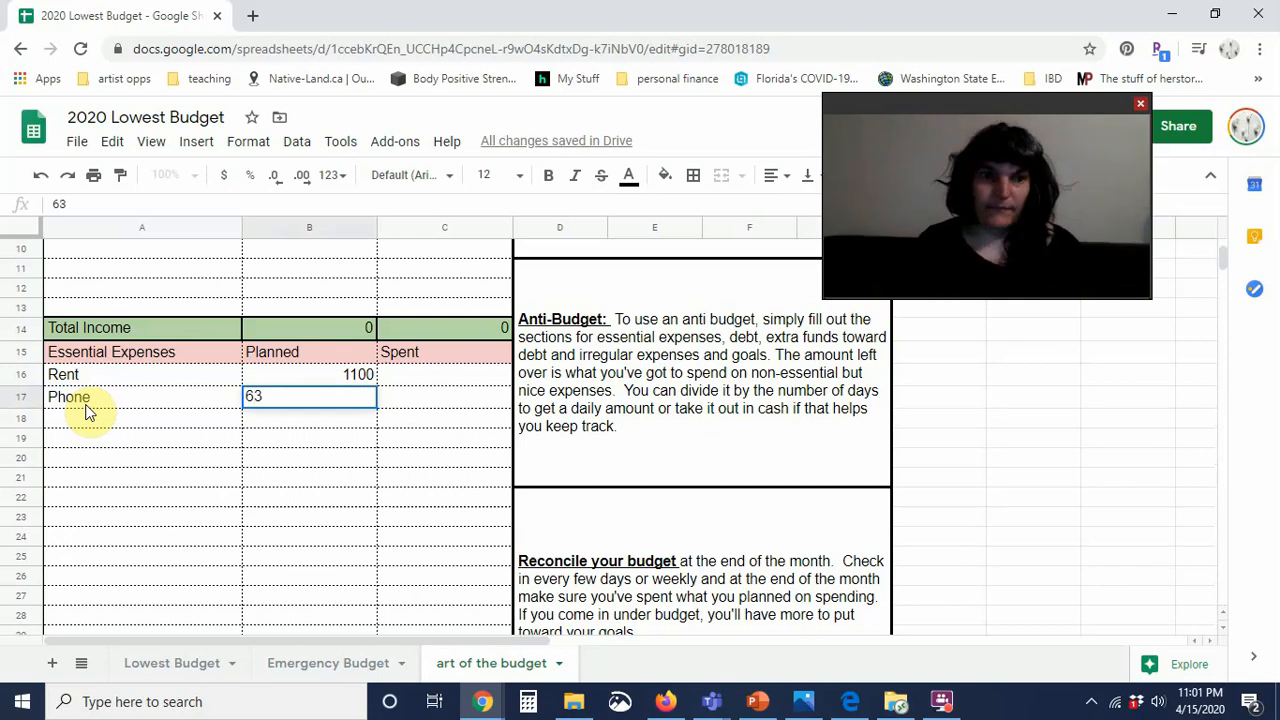
key(Return)
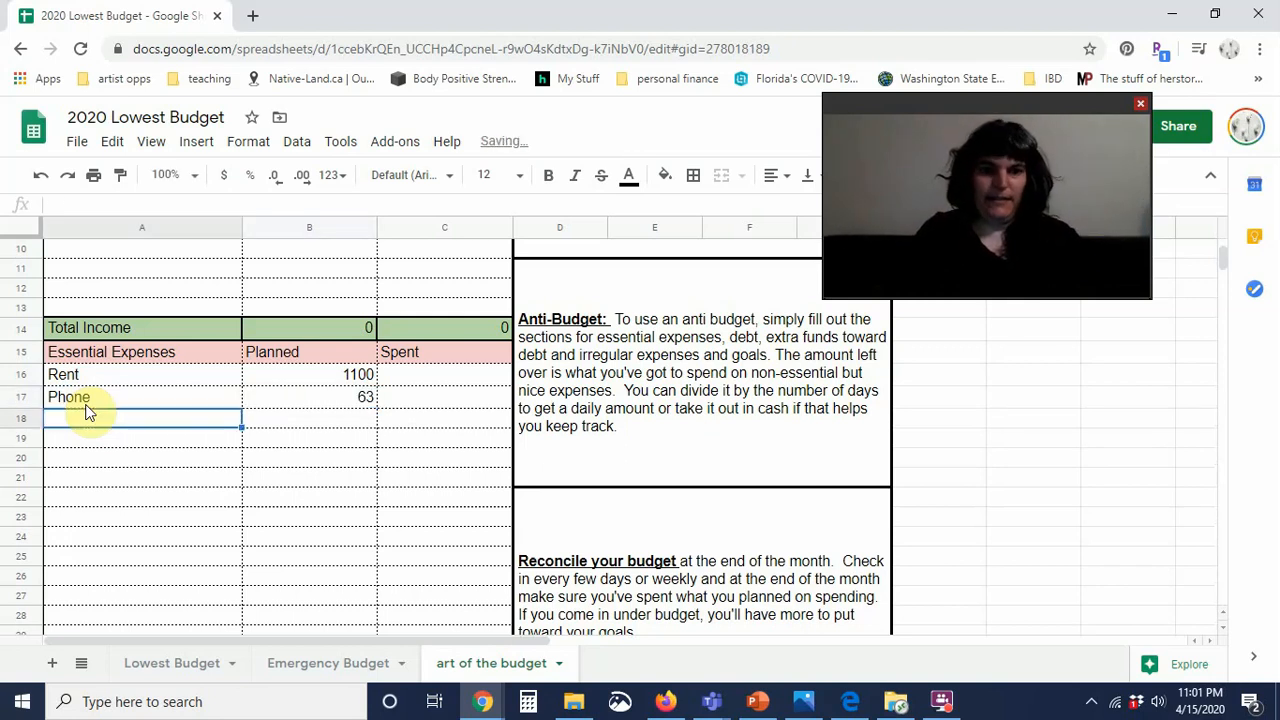
- Add Internet as an essential expense in row 18 with a planned amount of 80
text(Inge)
key(BackSpace)
text(ternet)
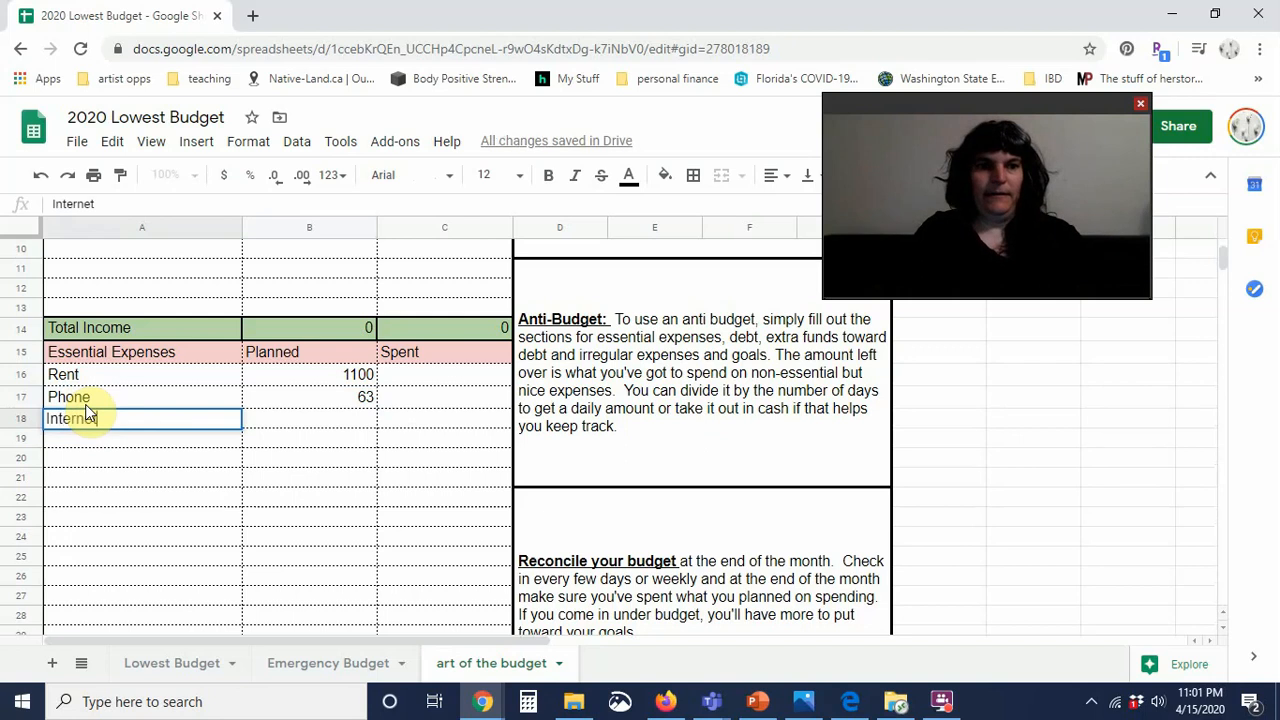
key(Tab)
text(80)
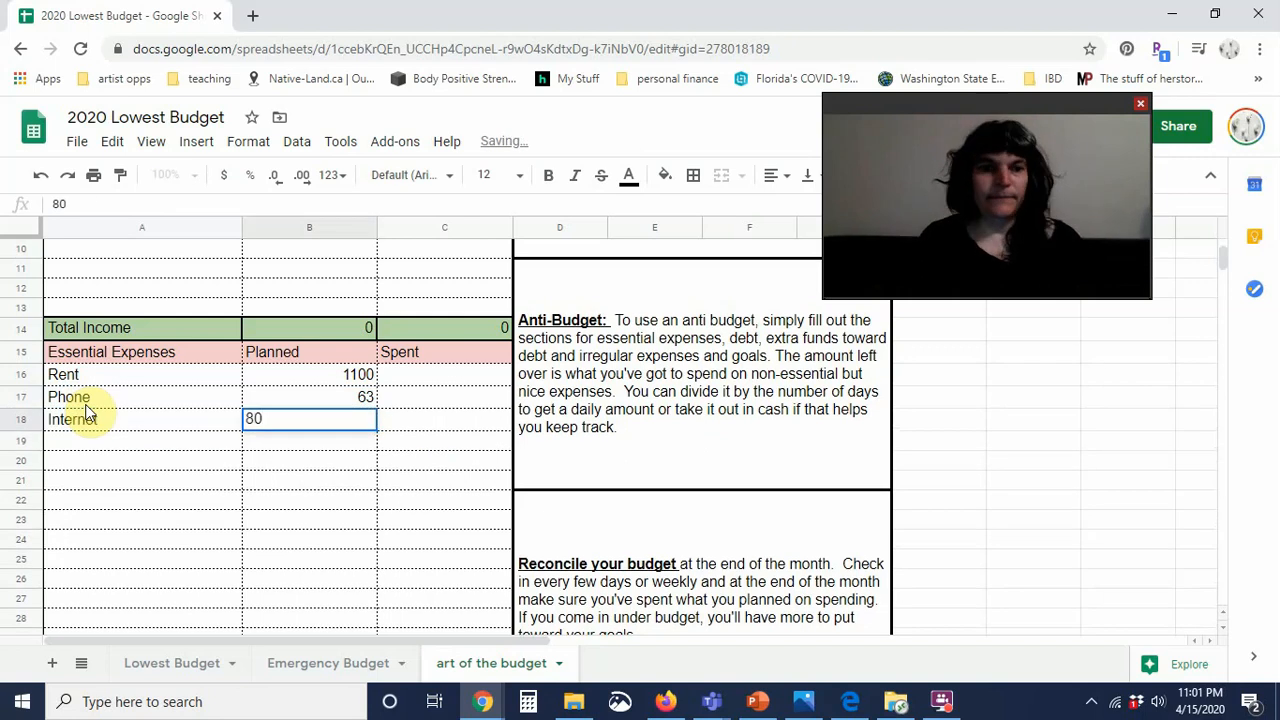
key(Return)
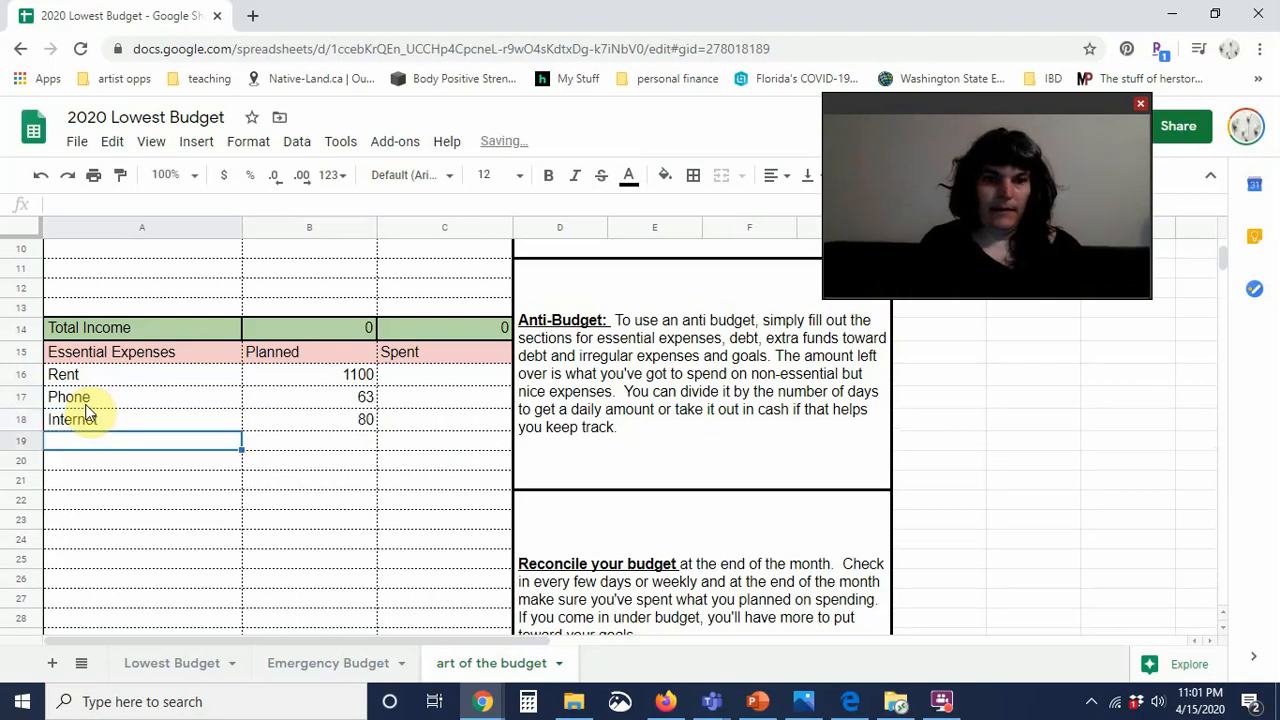
- Add Gas as an essential expense in row 19 with a planned amount of 100
text(Gas)
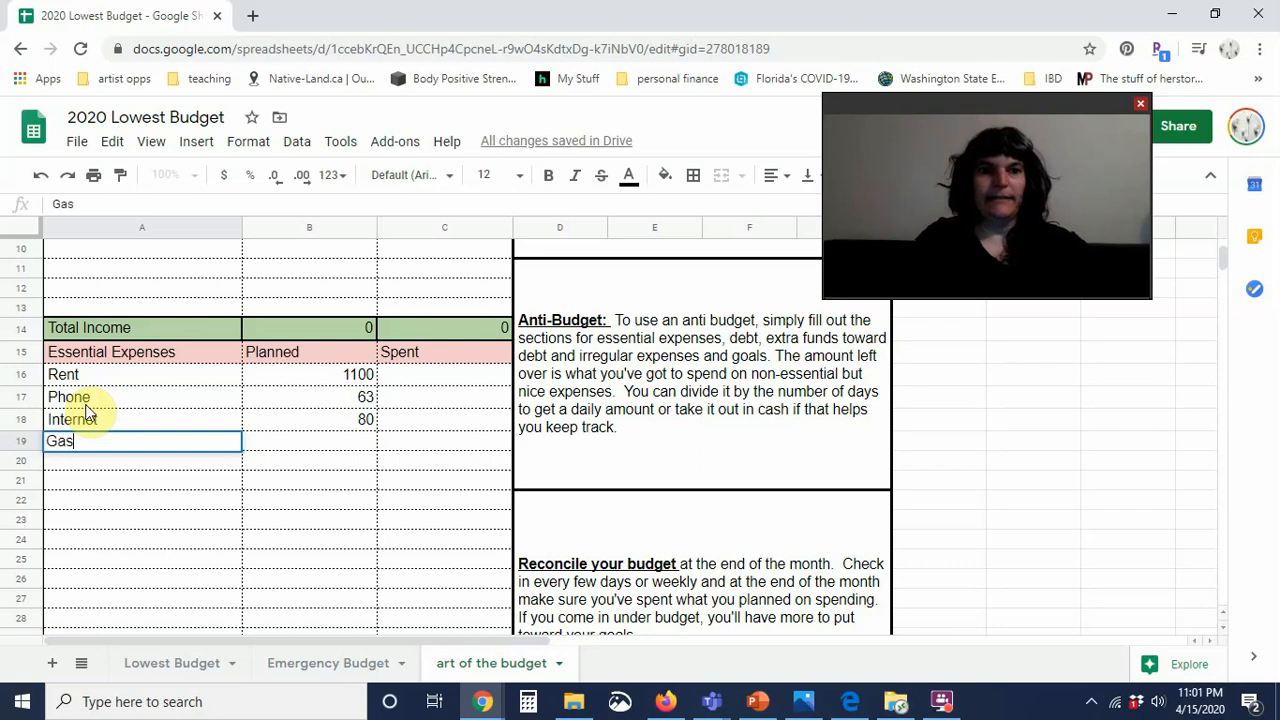
key(Tab)
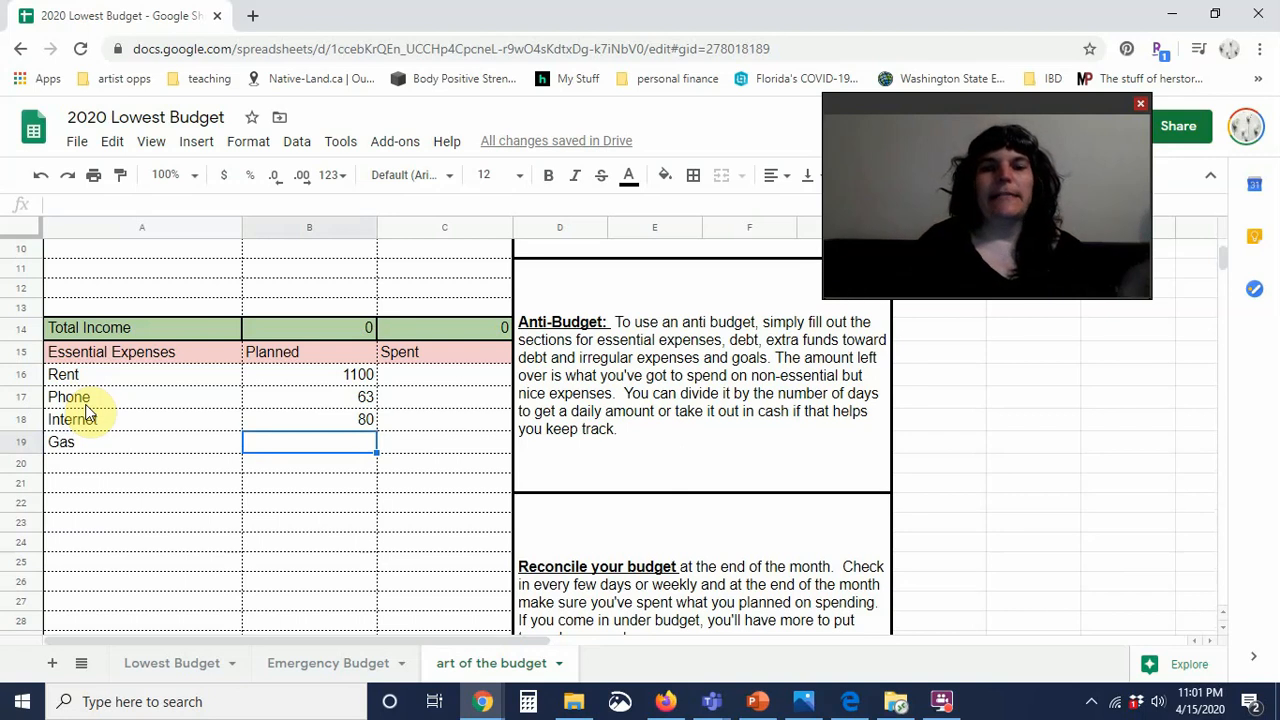
text(100)
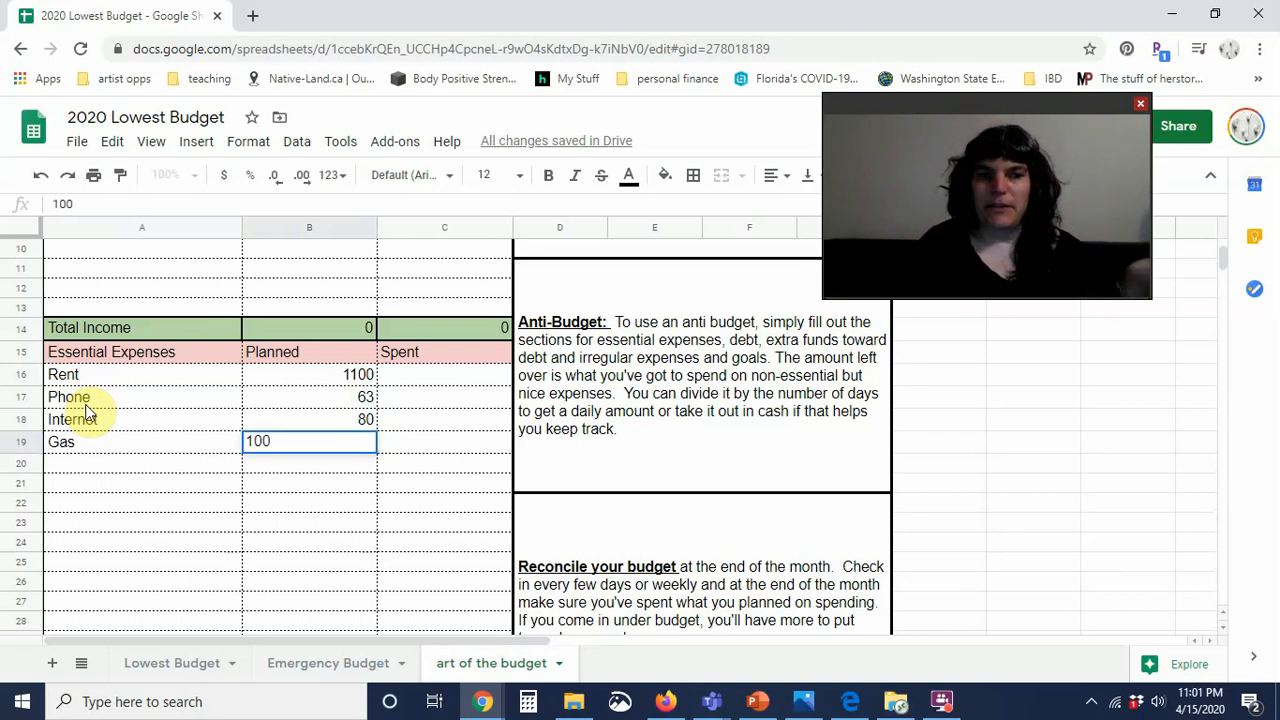
key(Return)
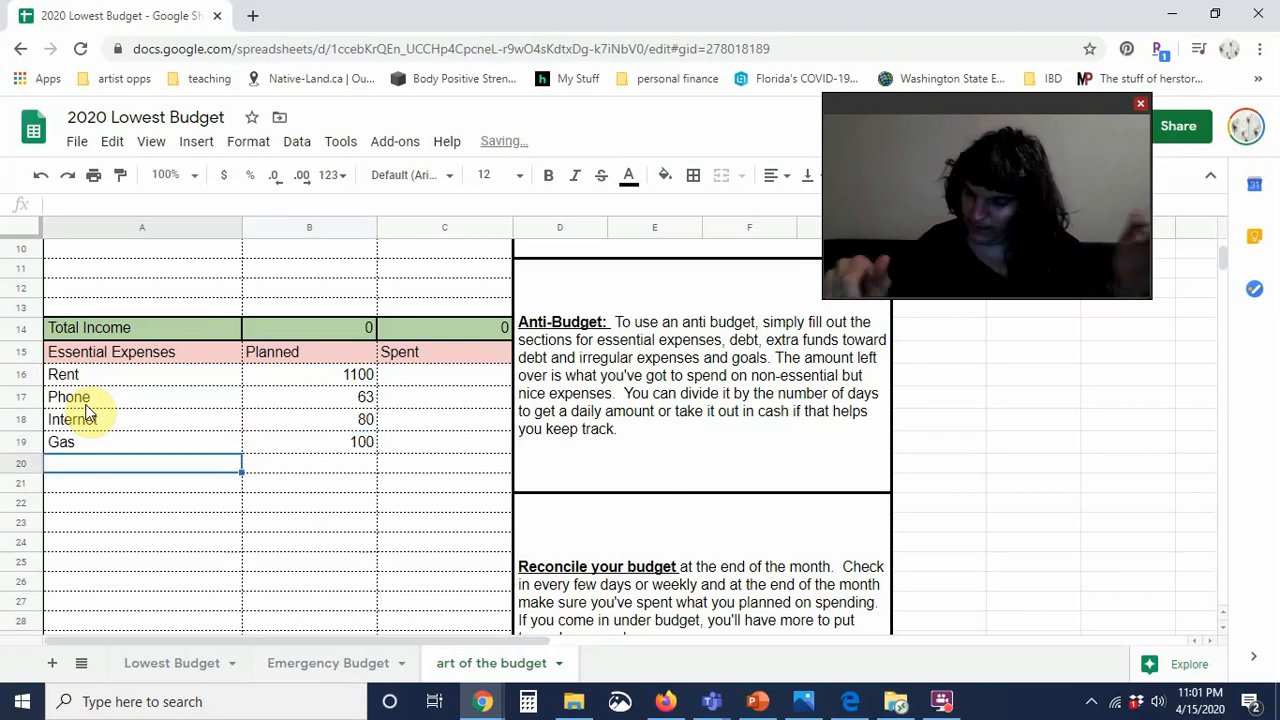
- Add Car Ins. as an essential expense in row 20 with a planned amount of 98
text(Cr)
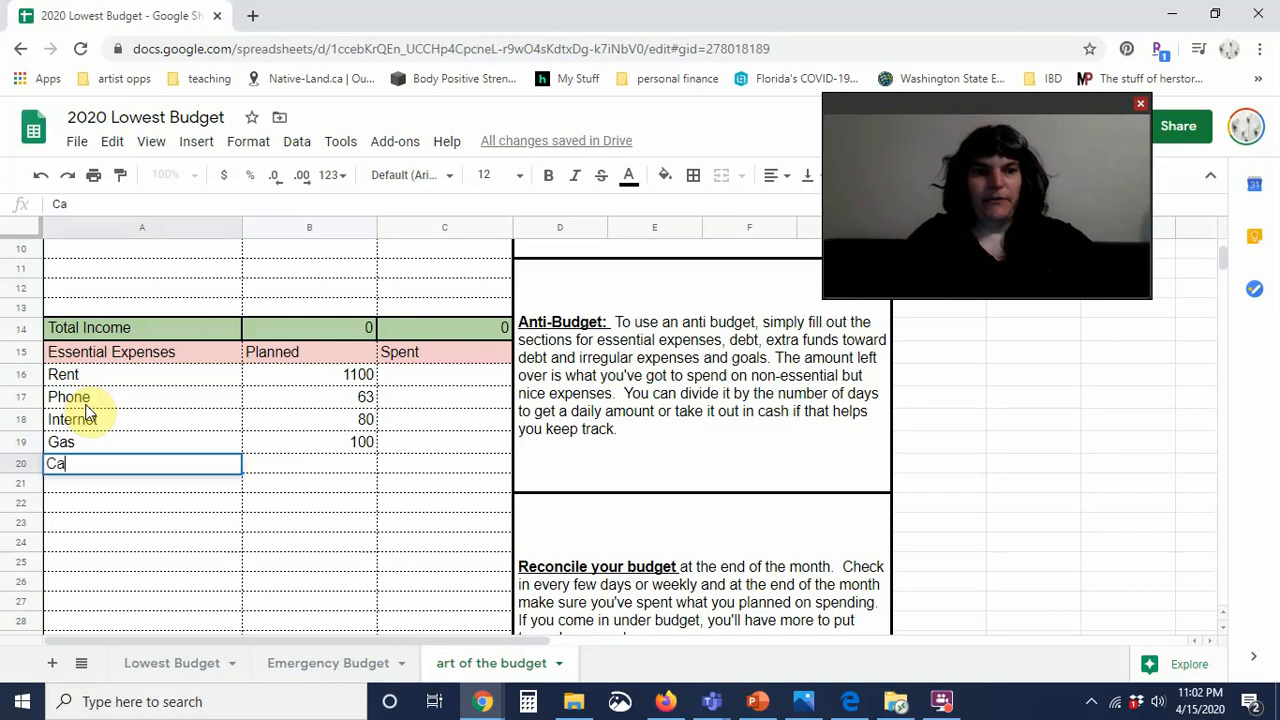
text(r in)
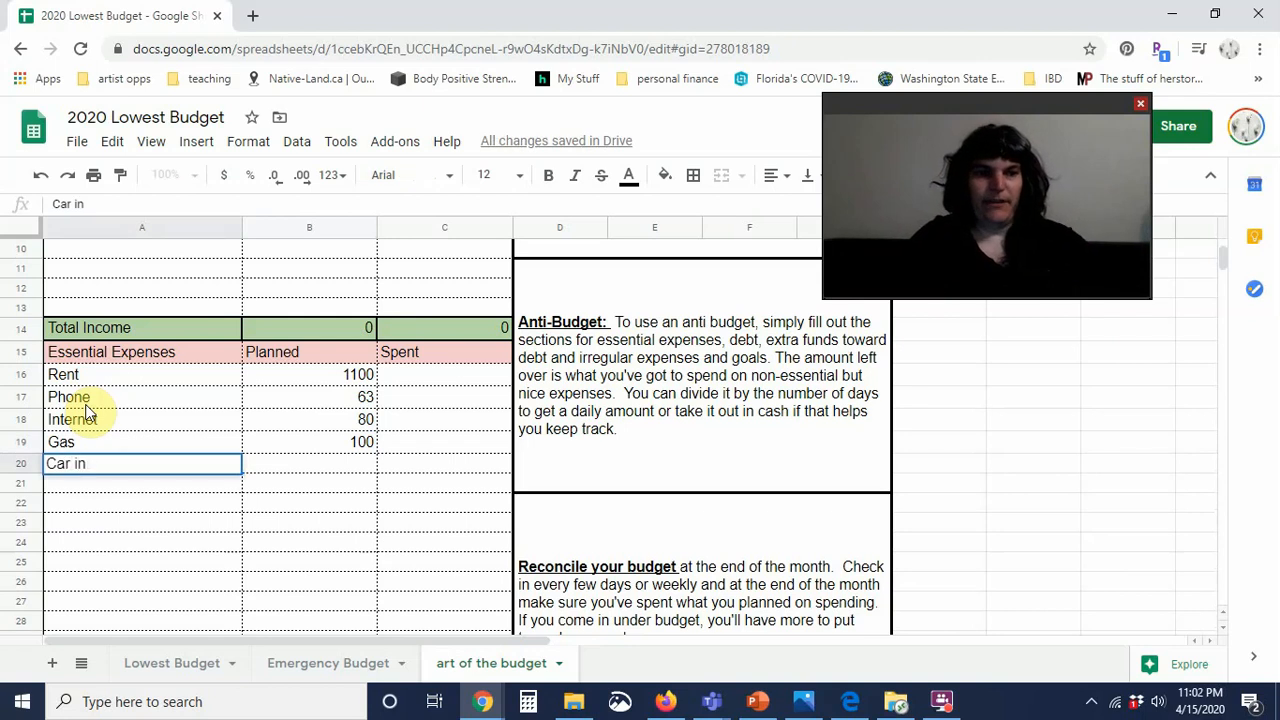
text(Ins.)
key(Tab)
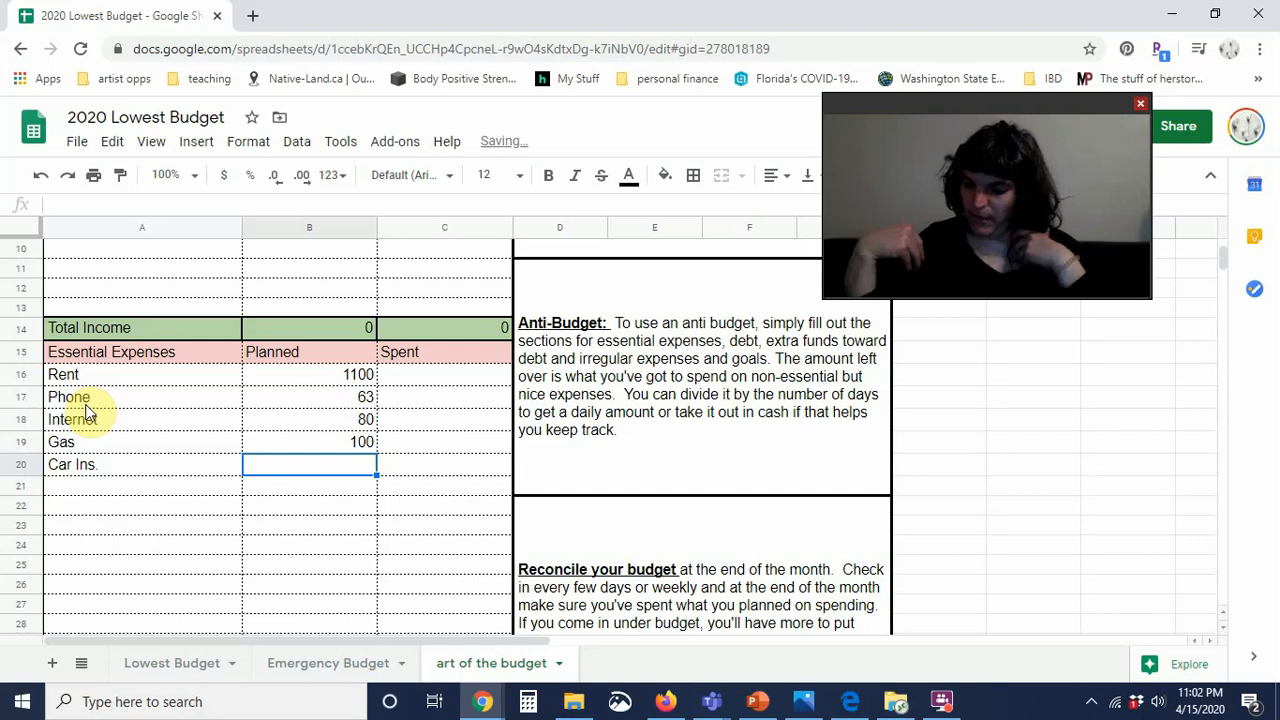
text(98)
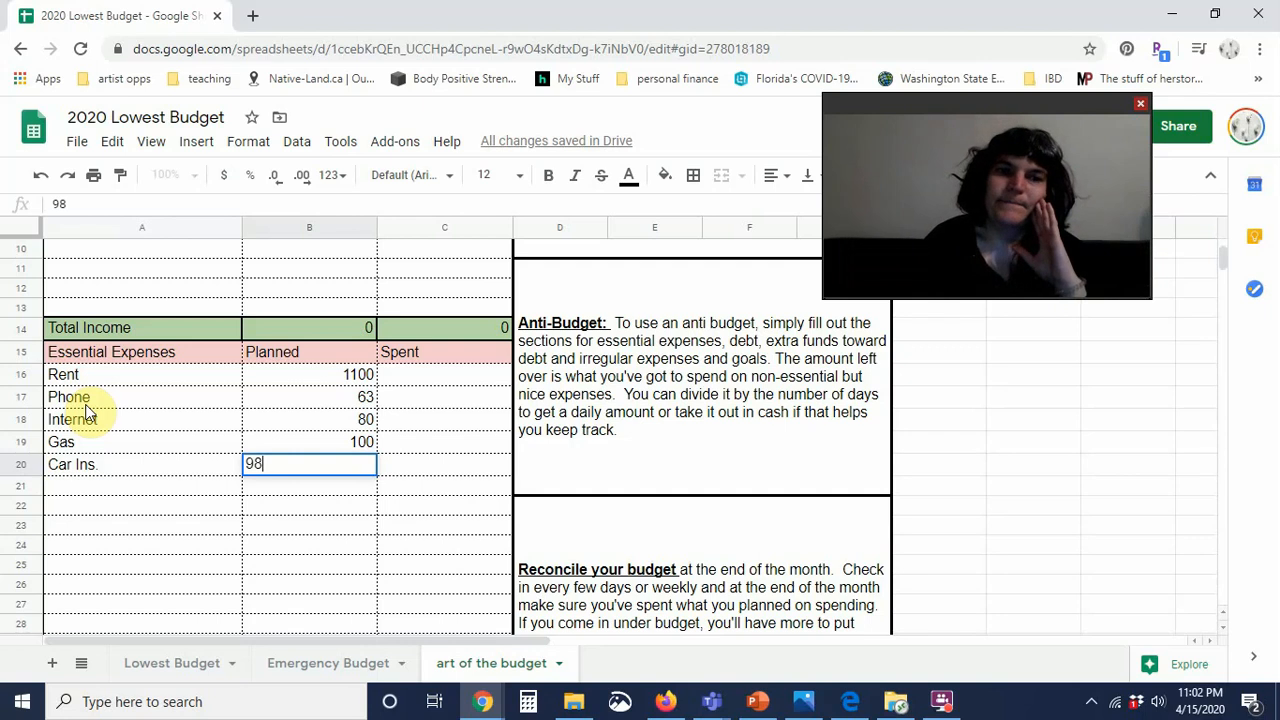
key(Return)
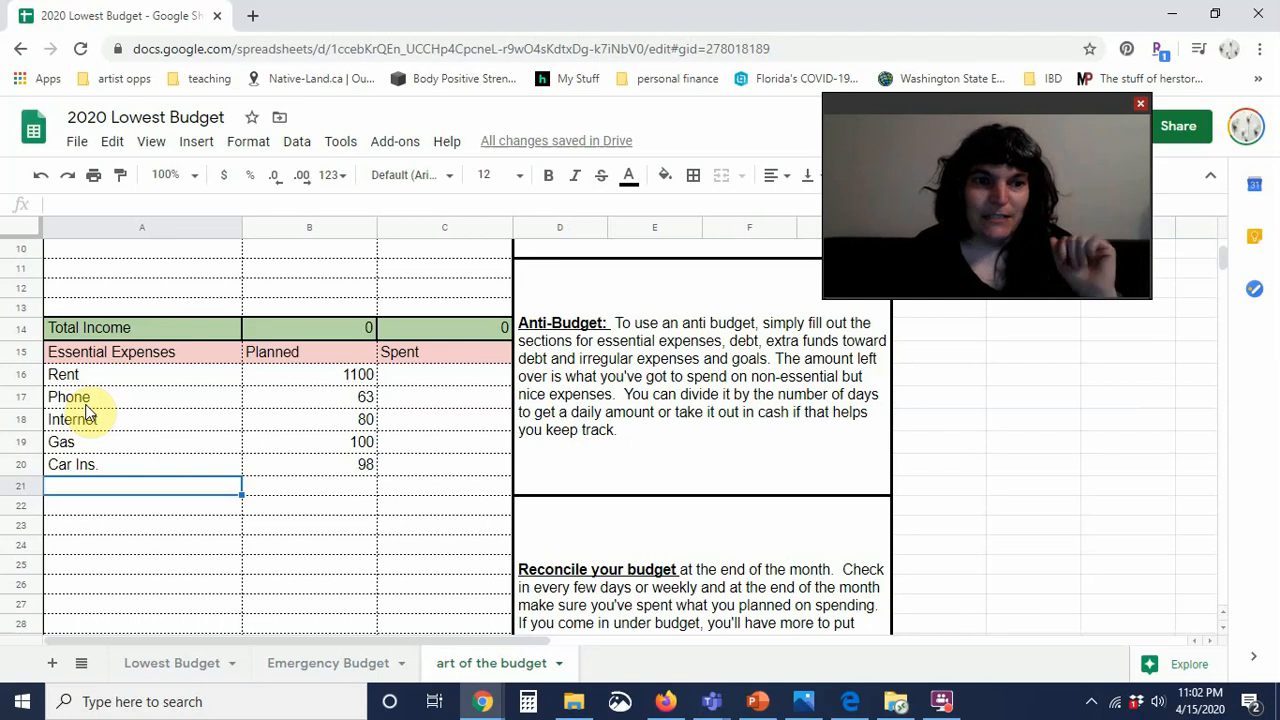
- Add Groceries as an essential expense in row 21 with a planned amount of 300
text(Gr)
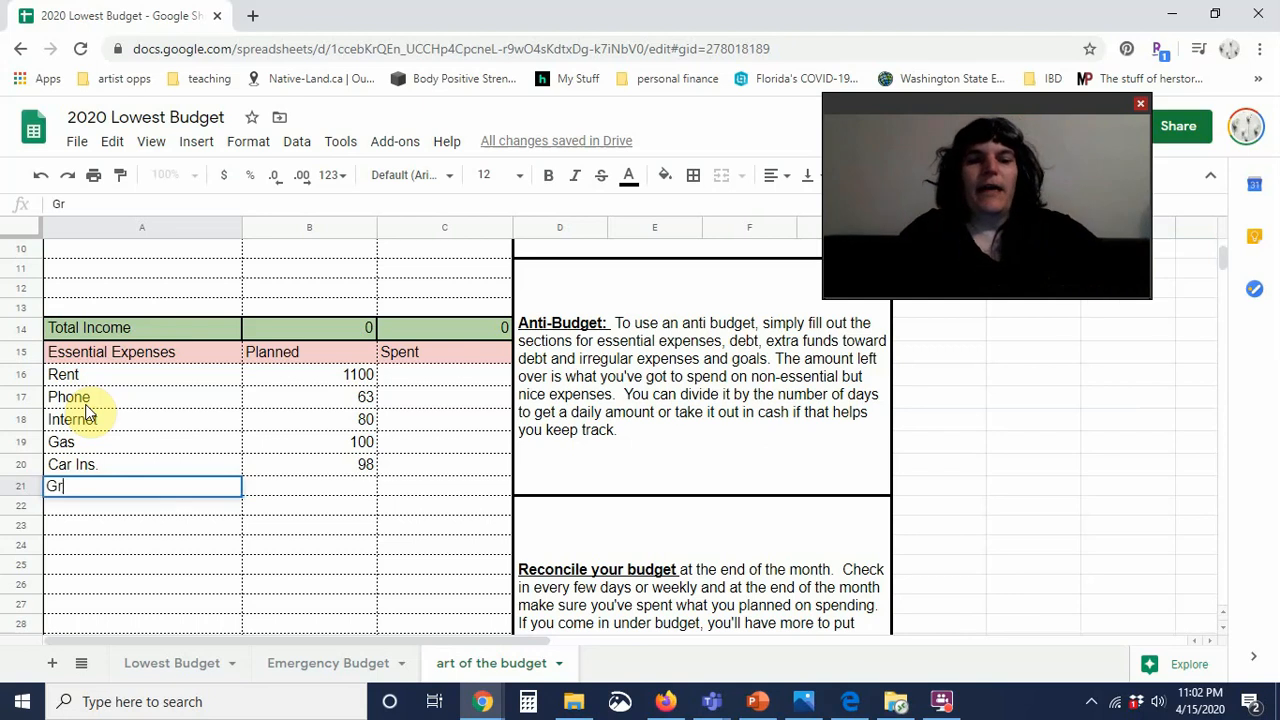
text(oceries)
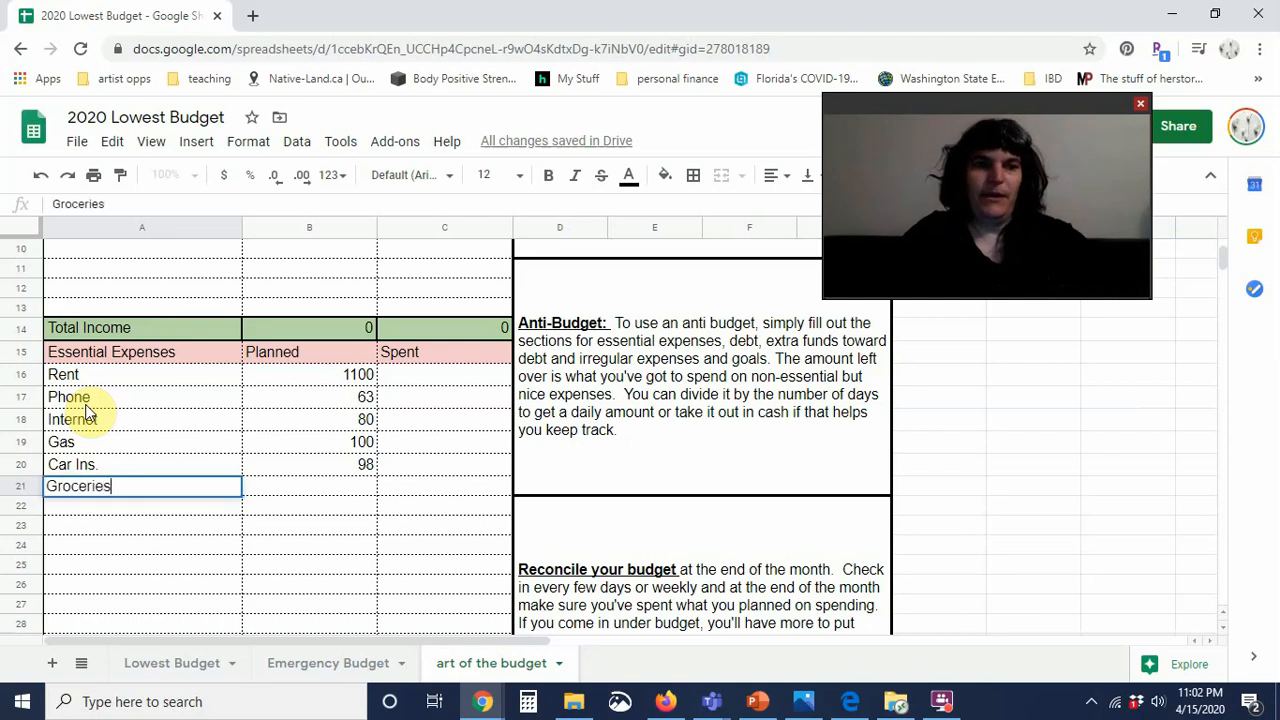
key(Tab)
text(300)
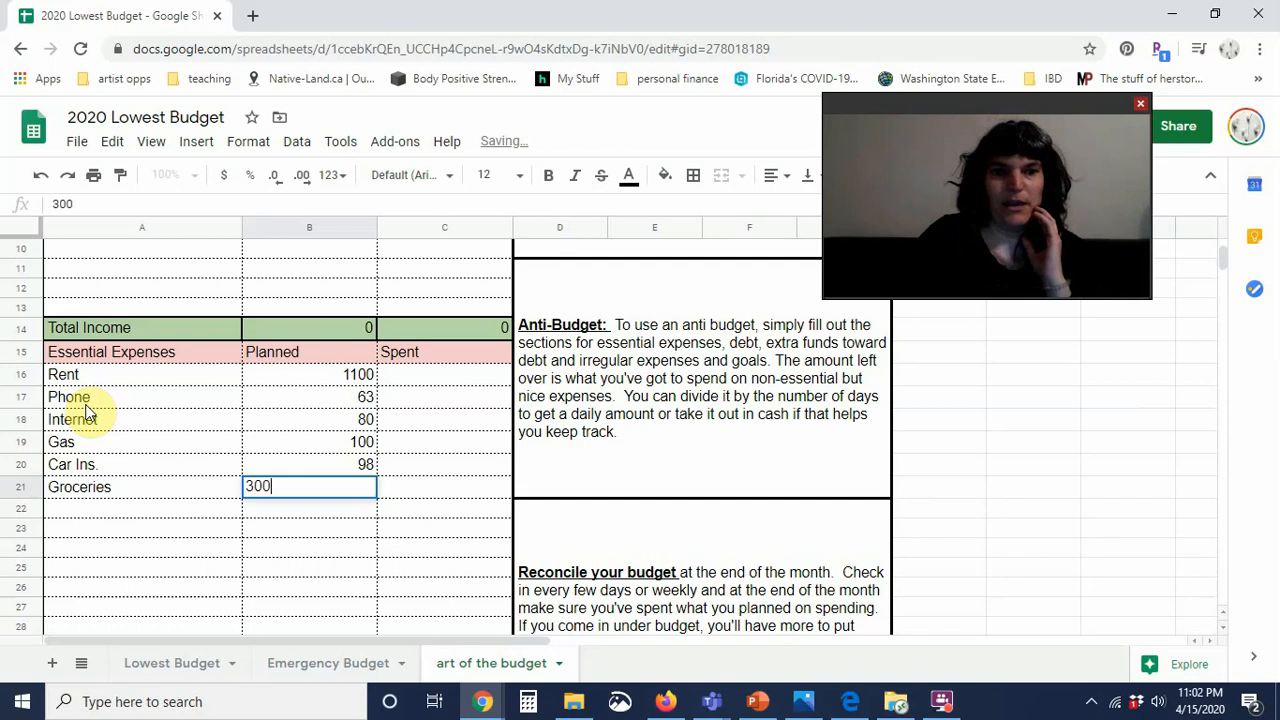
key(Return)
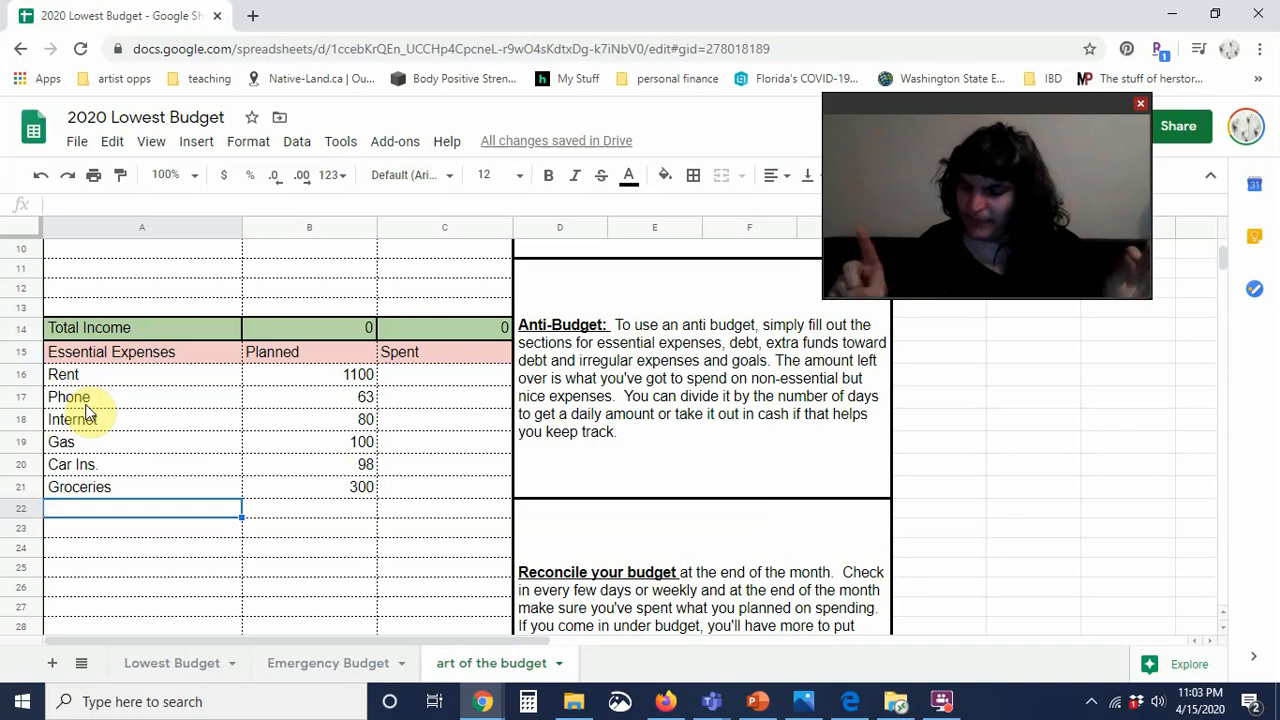
- Add Pet Stuff as an essential expense in row 22 with a planned amount of 150
text(P)
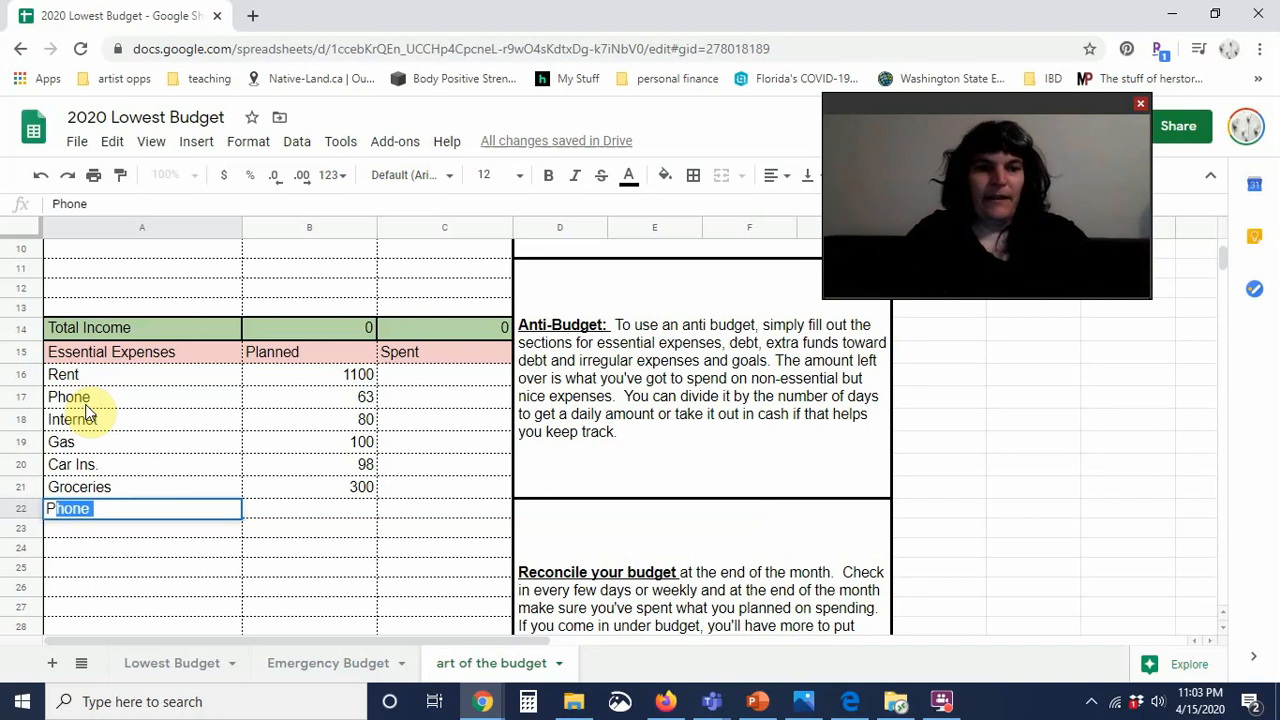
text(et Stuff)
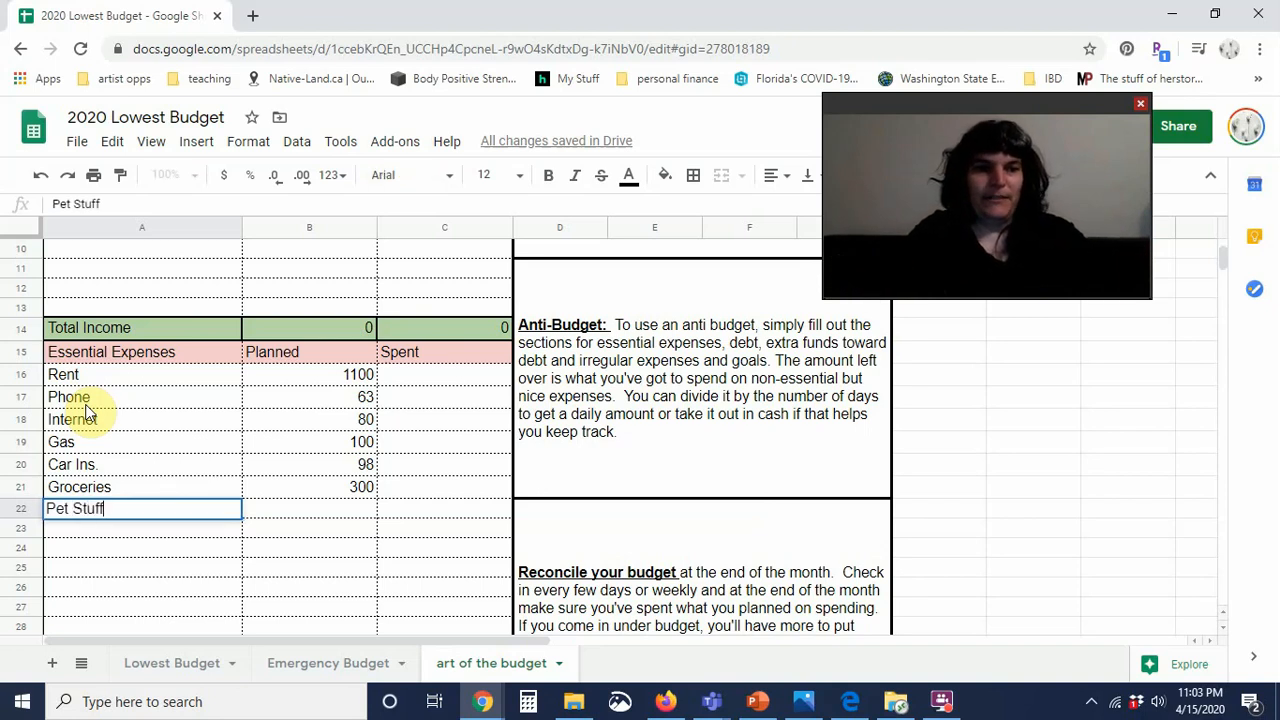
key(Tab)
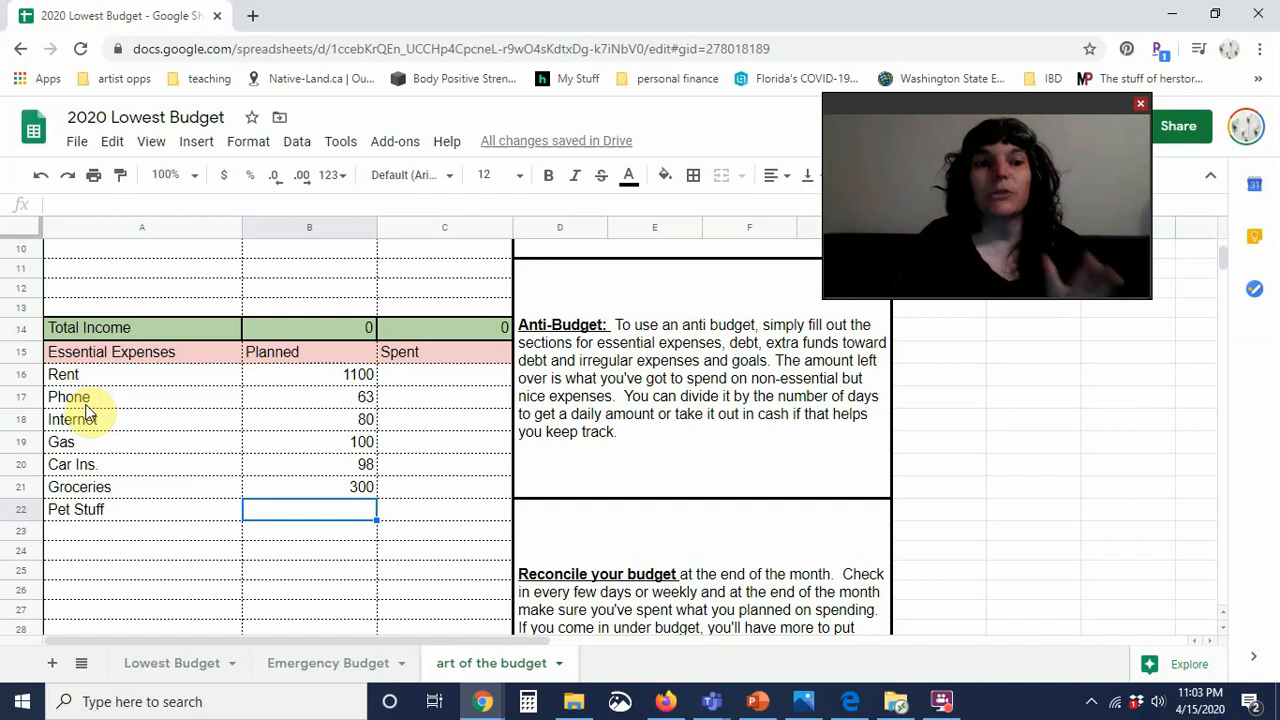
text(150)
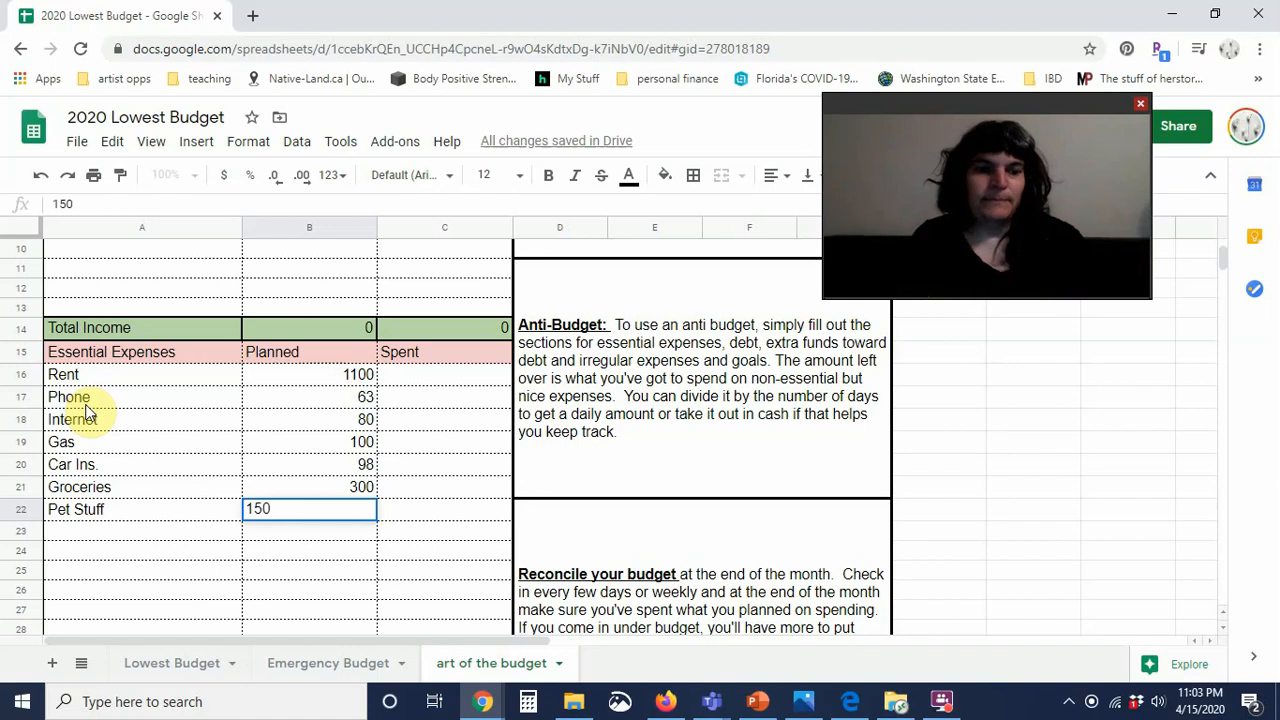
key(Return)
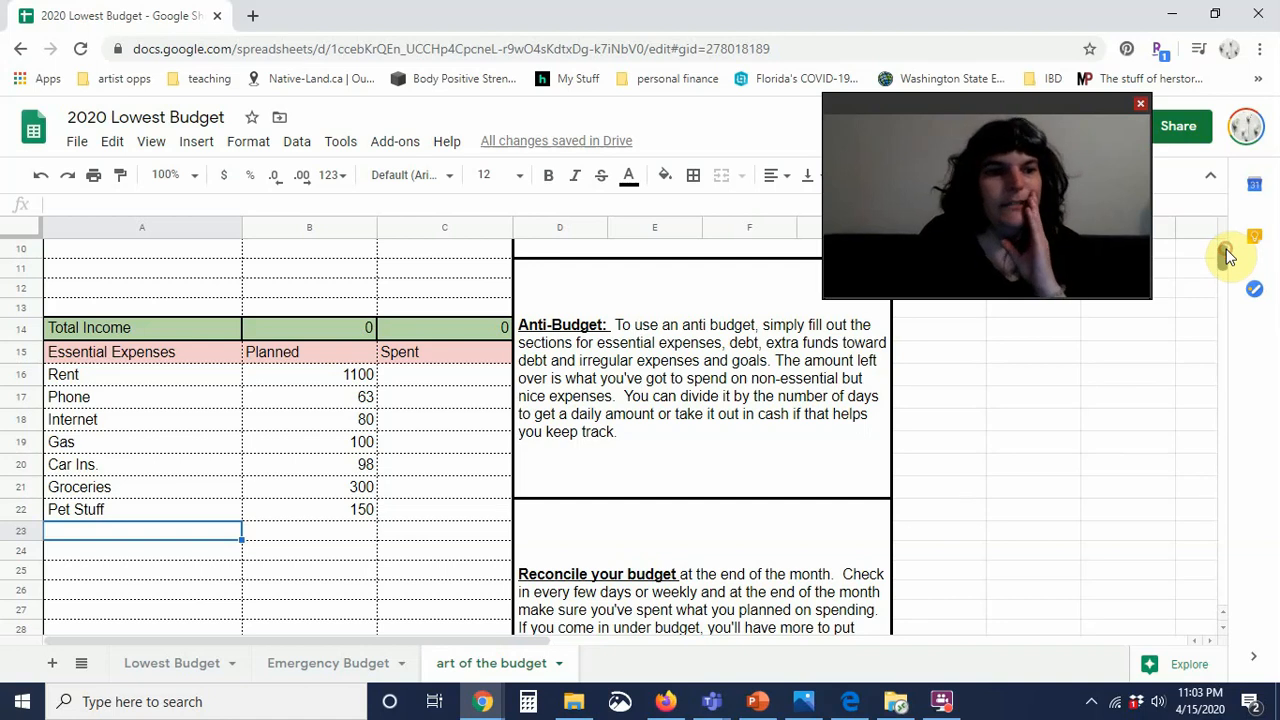
- Enter Hulu in A50 as the first non-essential but nice expense, with a planned amount of 6.53
drag(1224, 251, 1226, 258)
scroll(1226, 258, up, 3)
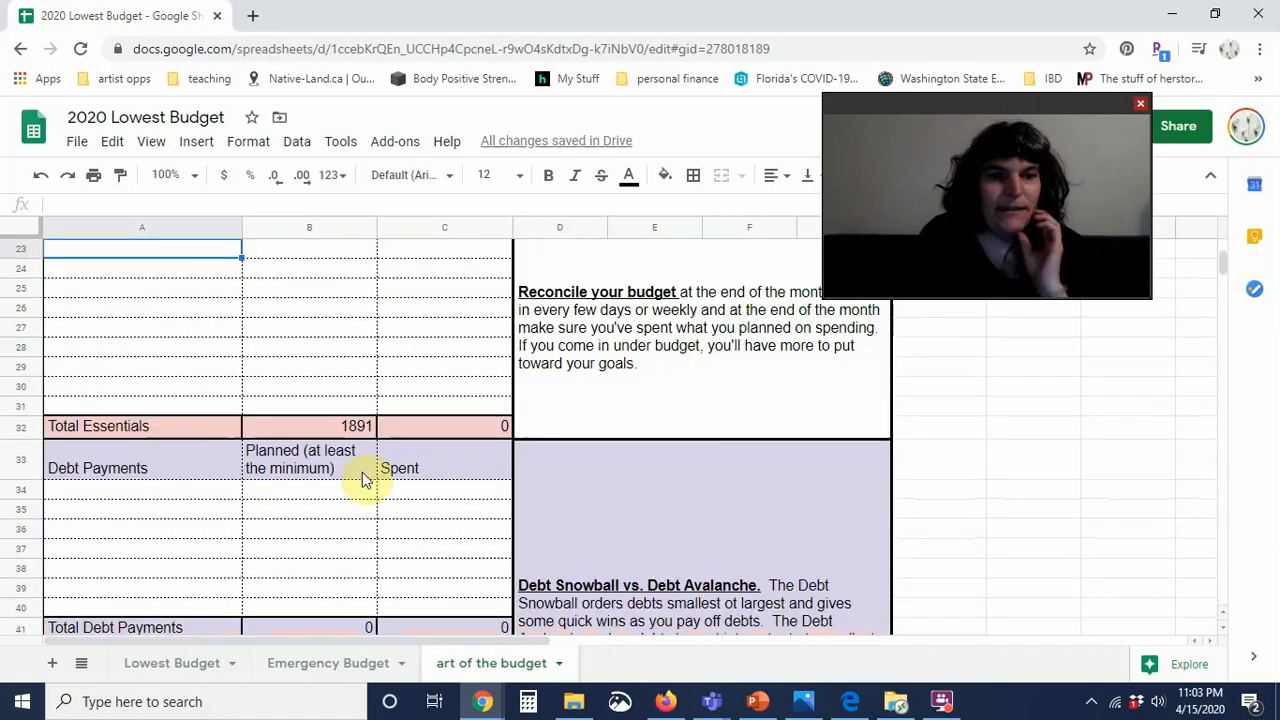
click(163, 489)
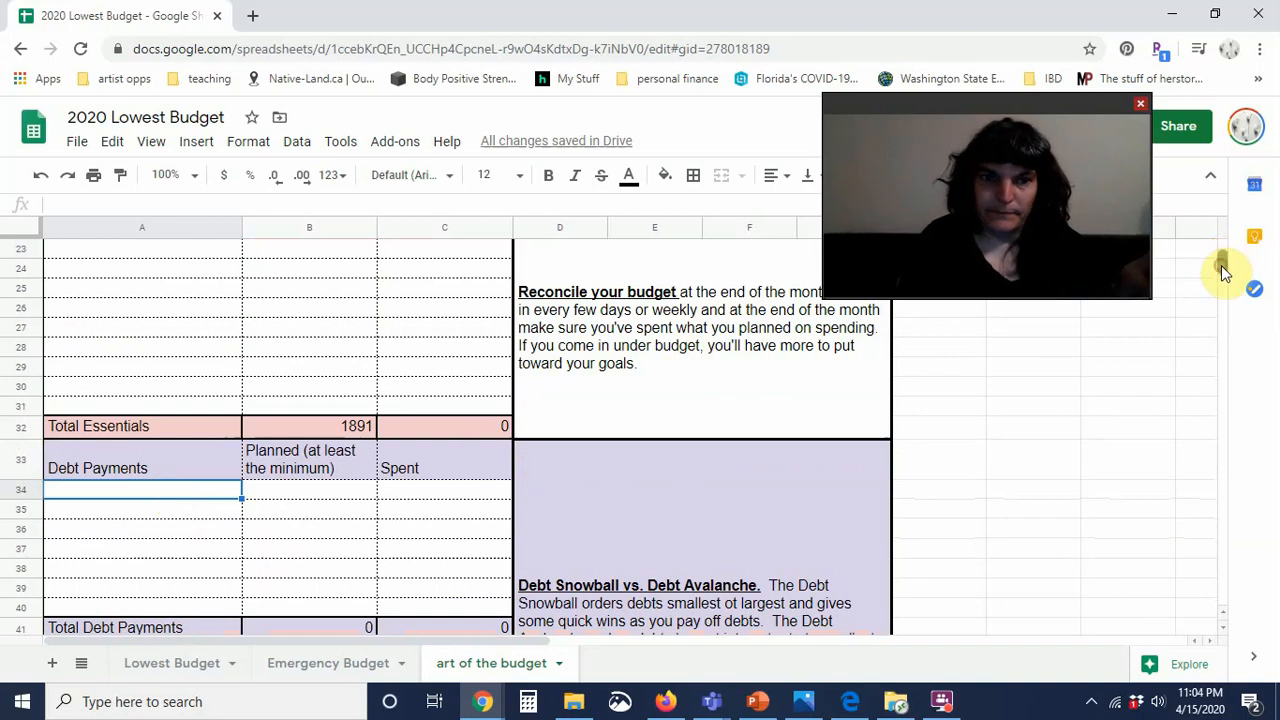
drag(1221, 265, 1221, 274)
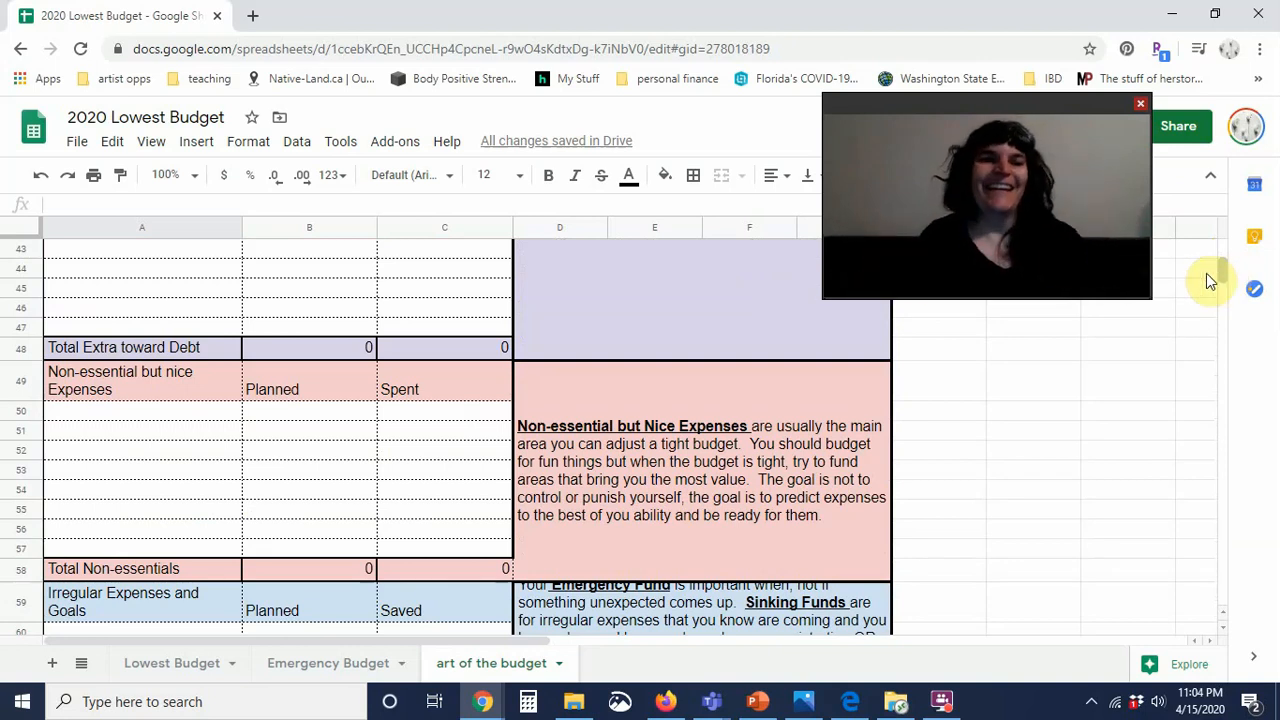
click(130, 396)
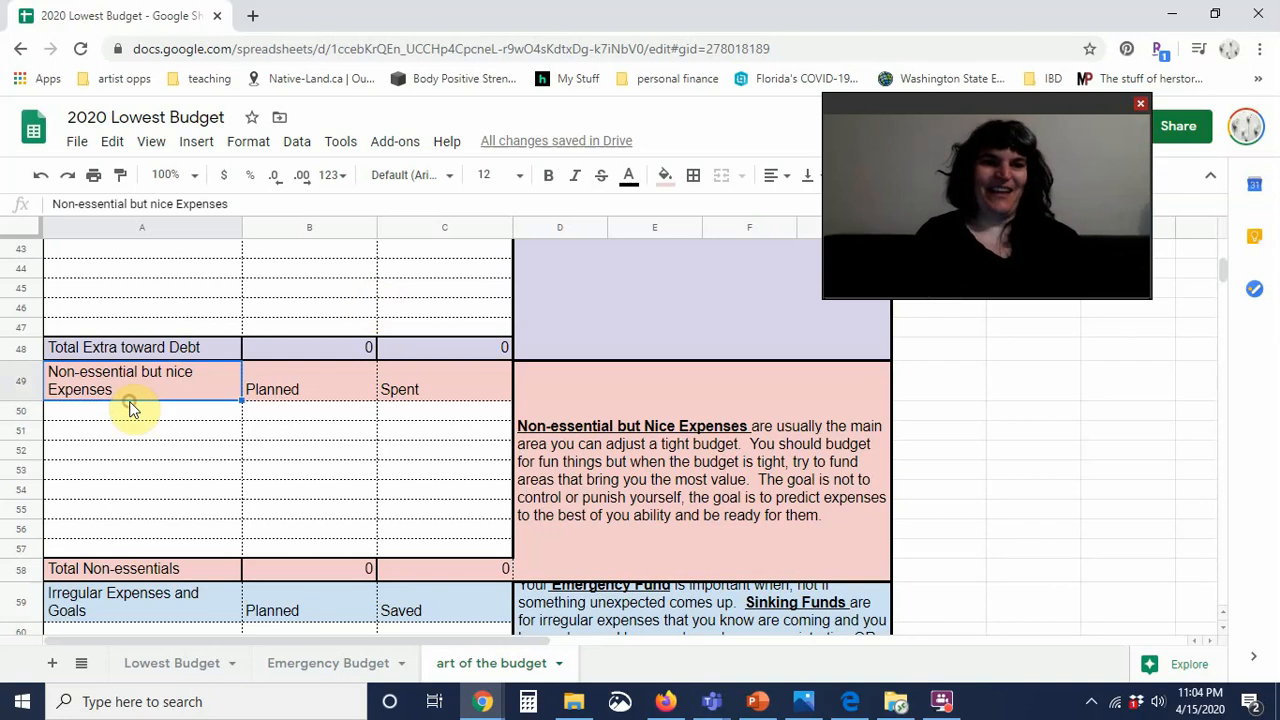
click(130, 410)
text(Hul)
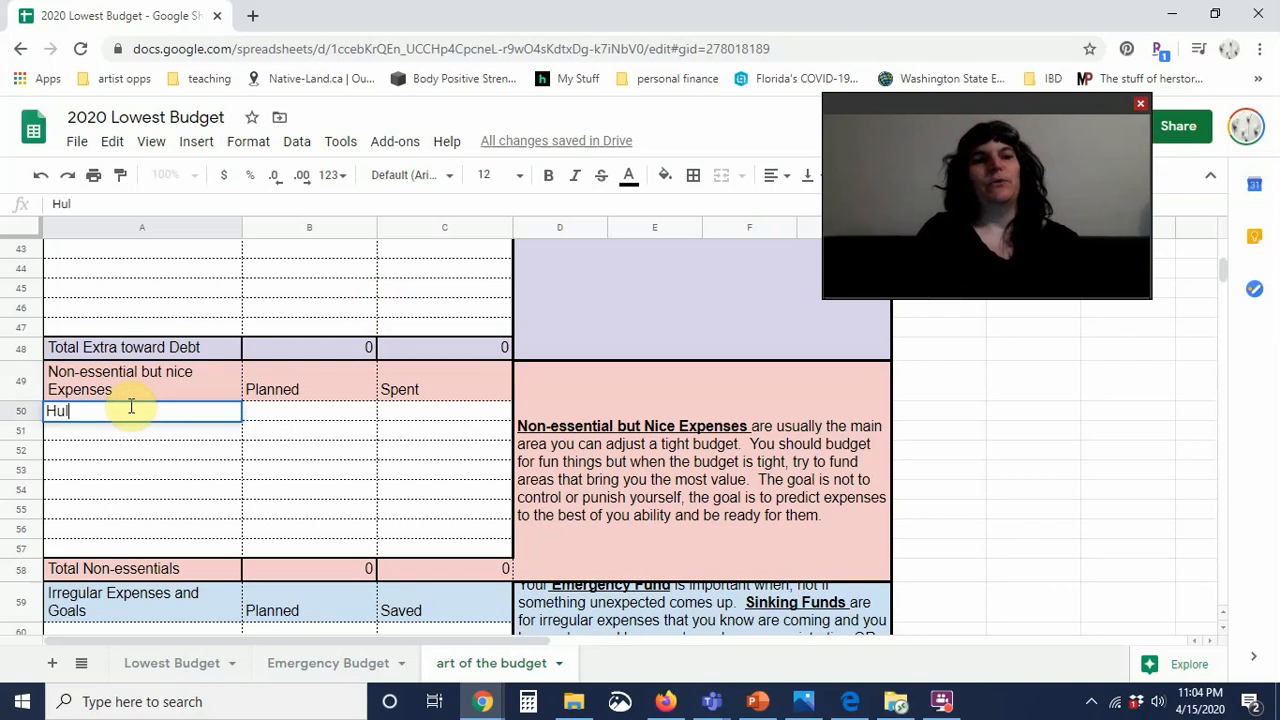
text(u)
key(Tab)
text(6.)
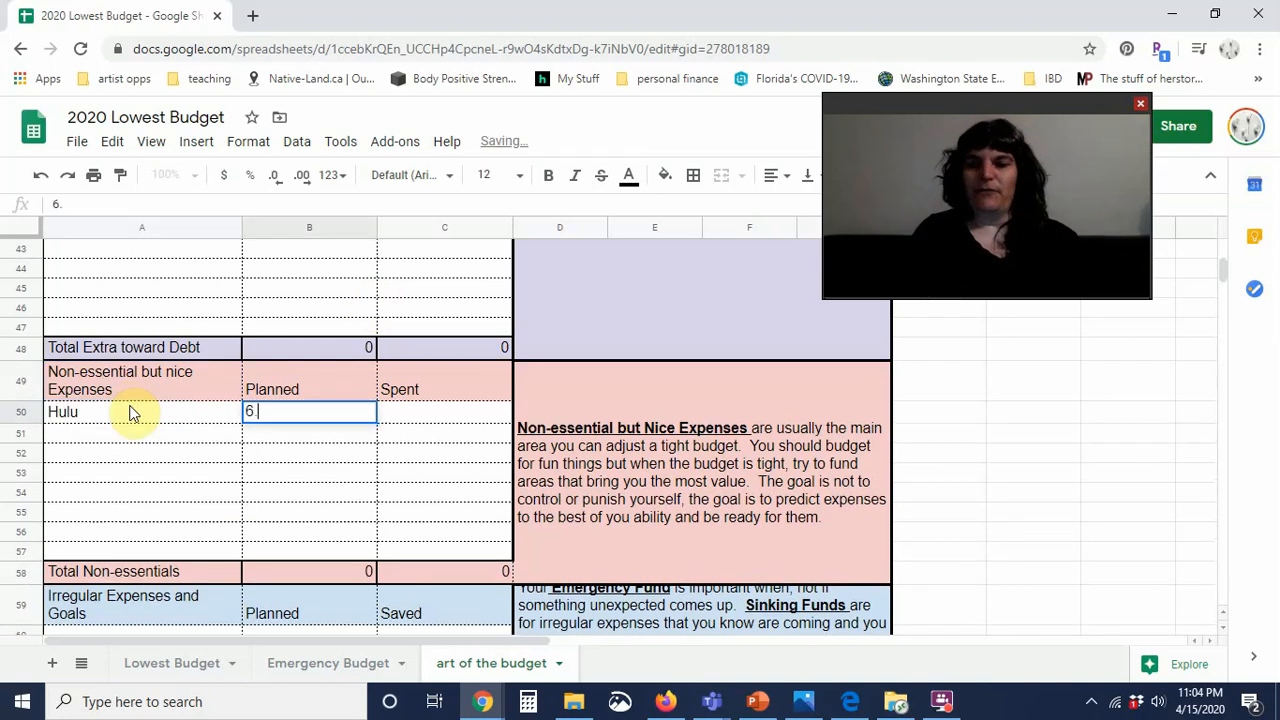
text(53)
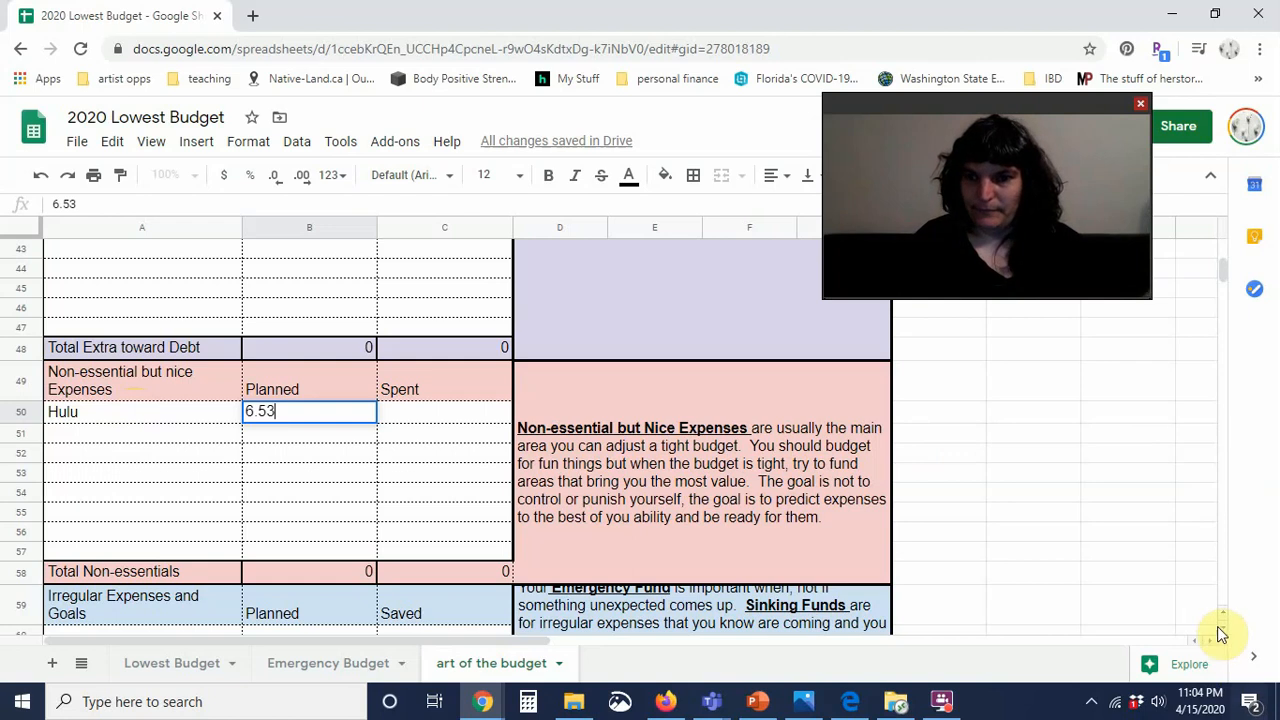
- Enter Car reg in A60 as the first irregular expense, with a planned amount of 10
scroll(1224, 631, down, 3)
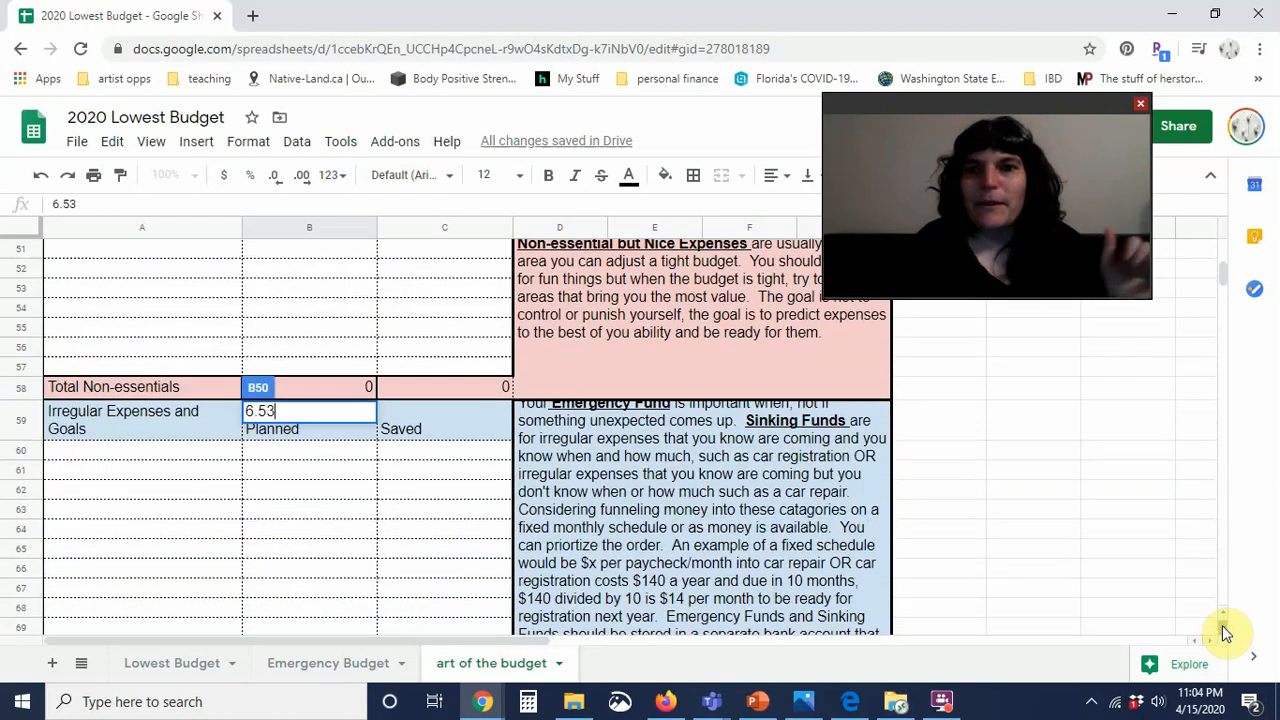
click(133, 460)
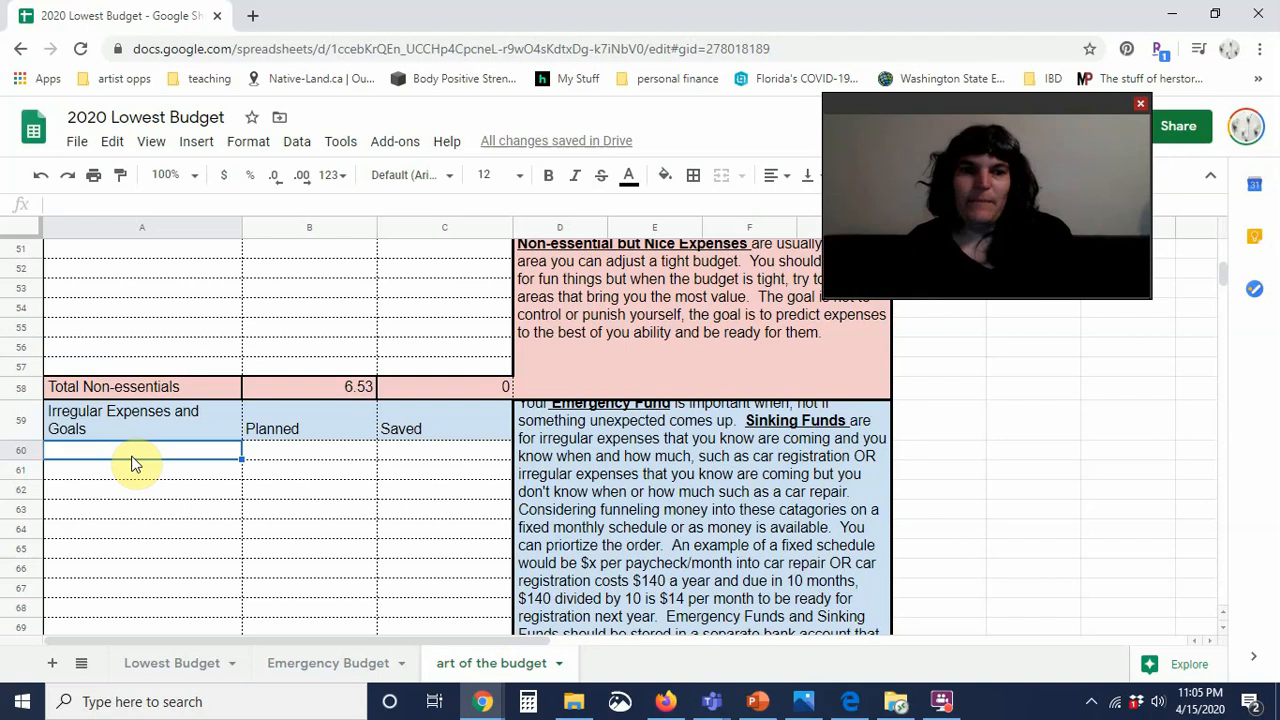
text(Car)
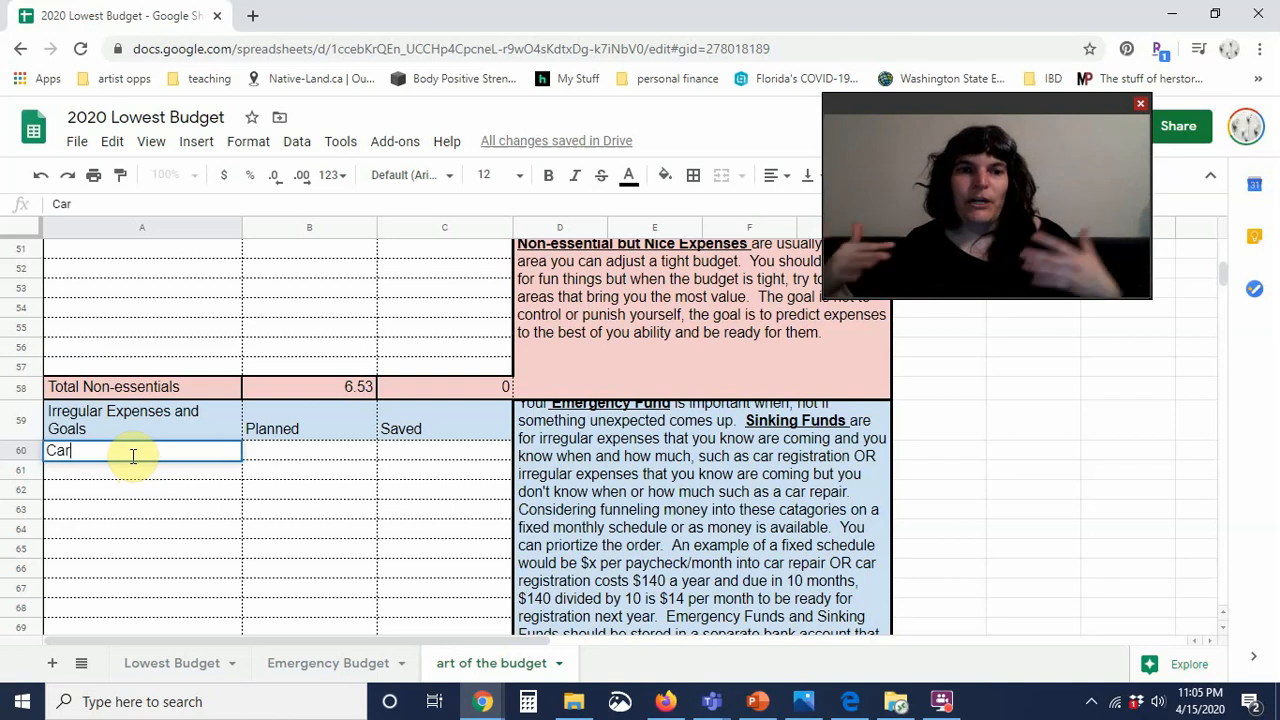
key(Tab)
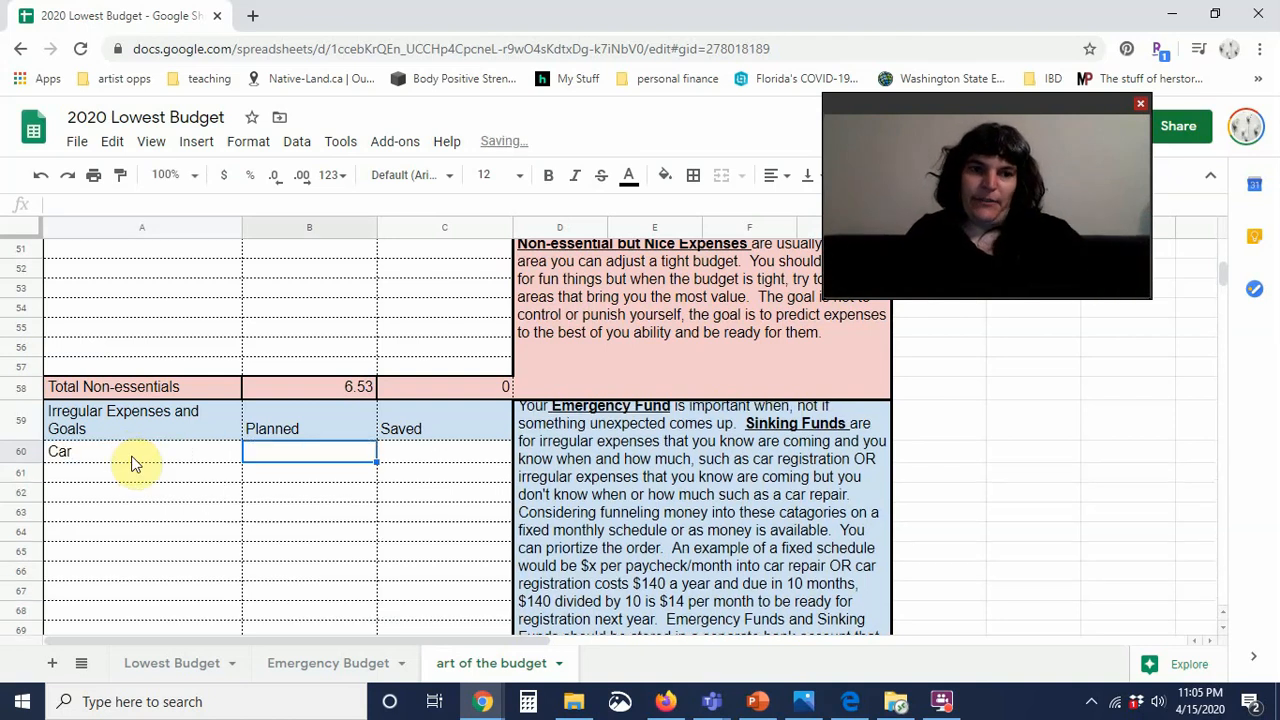
text(10)
click(128, 453)
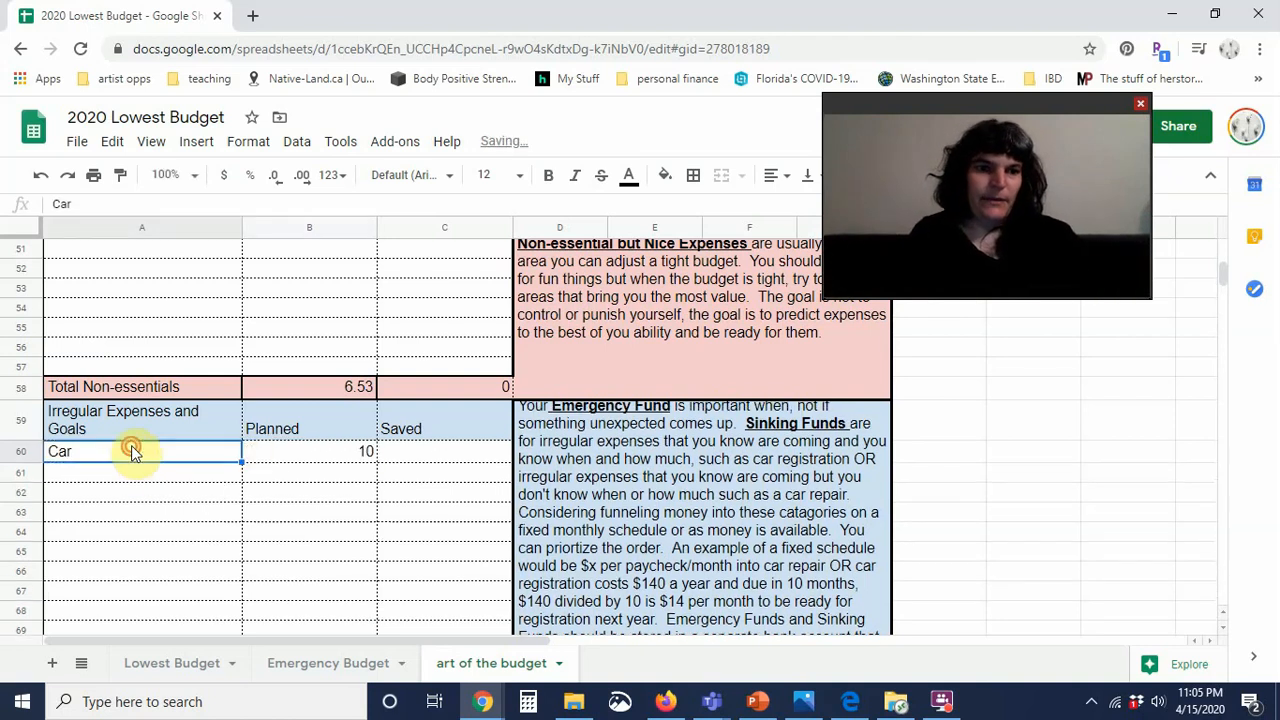
double_click(132, 447)
click(132, 447)
text(reg)
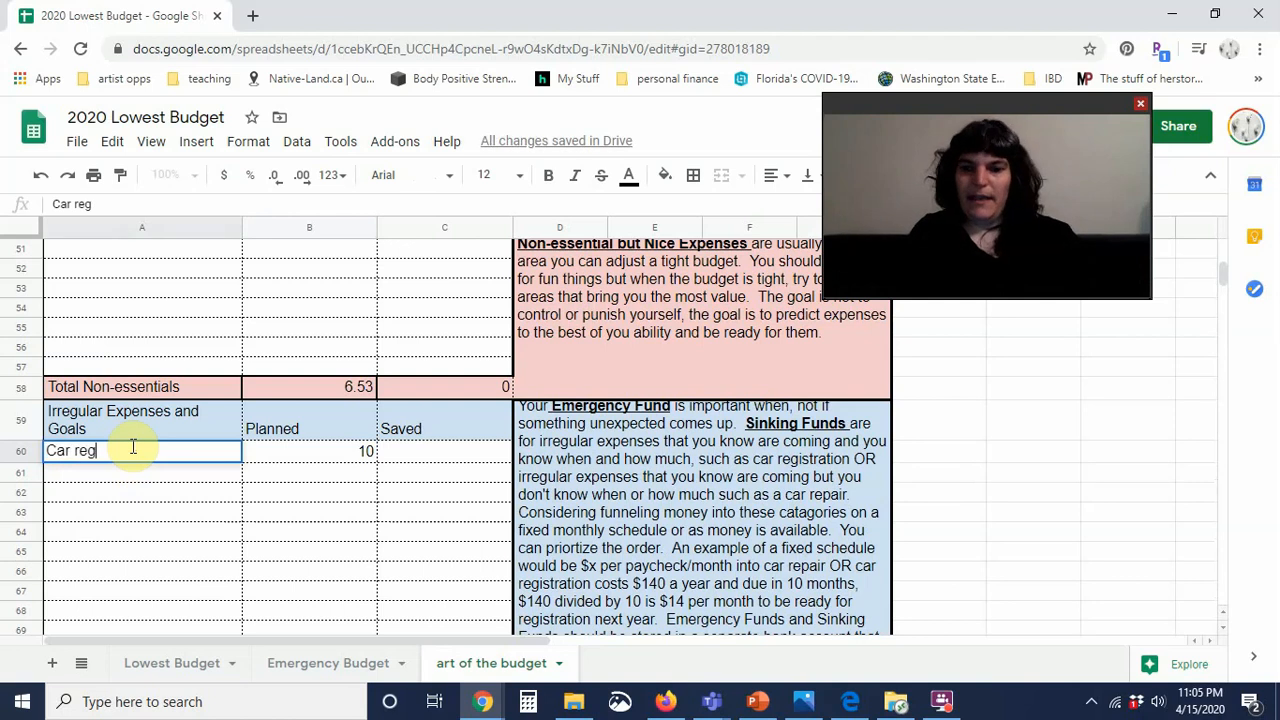
key(Return)
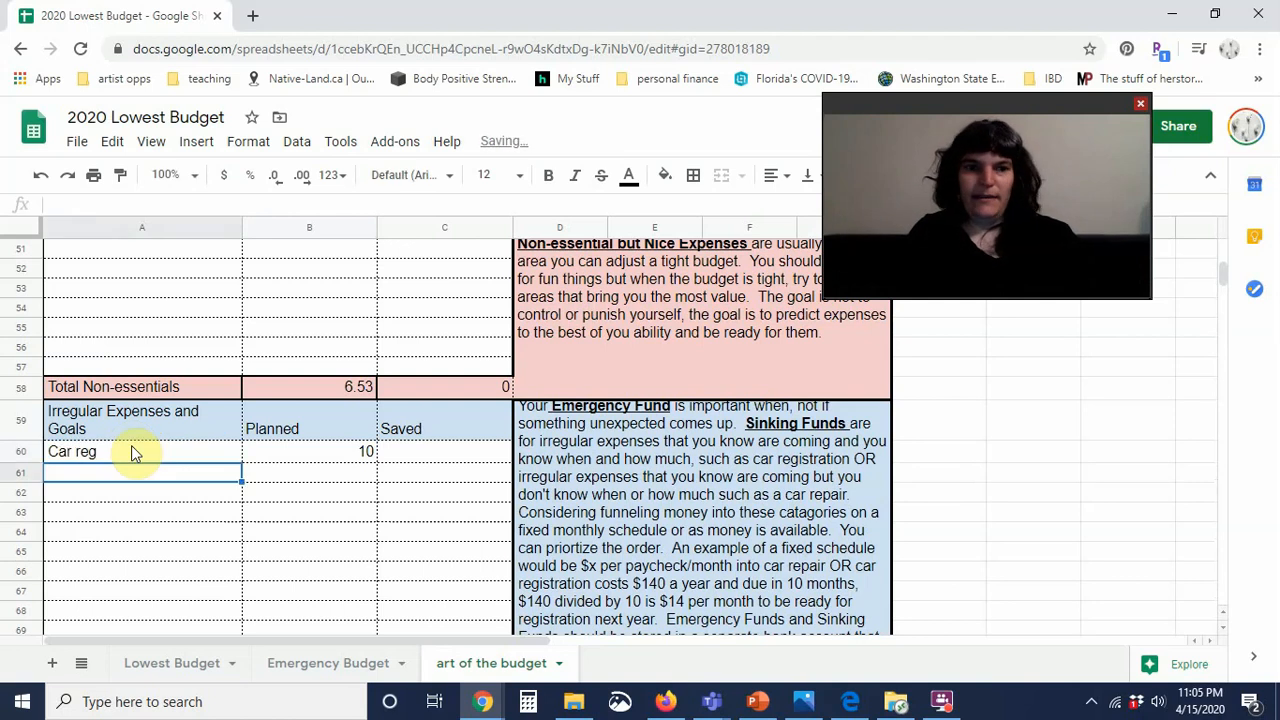
- Add Renter Ins as an irregular expense in row 61 with a planned amount of 10
text(er Ins)
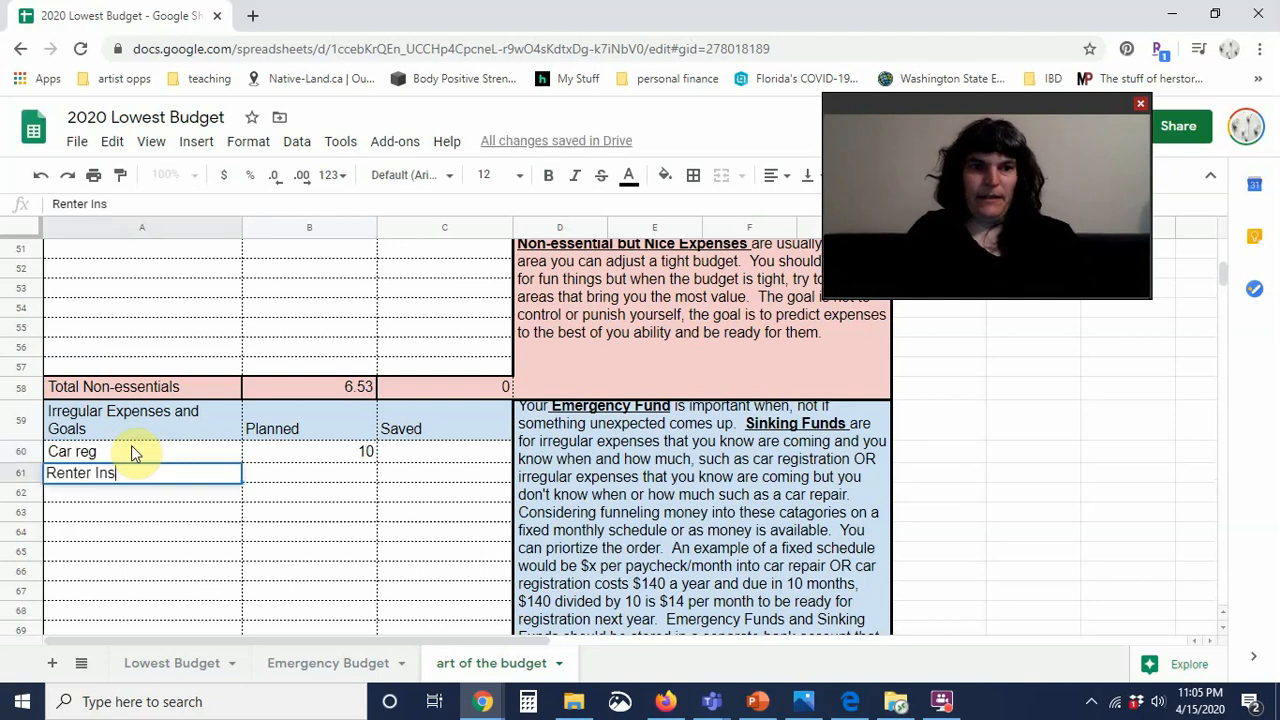
key(Tab)
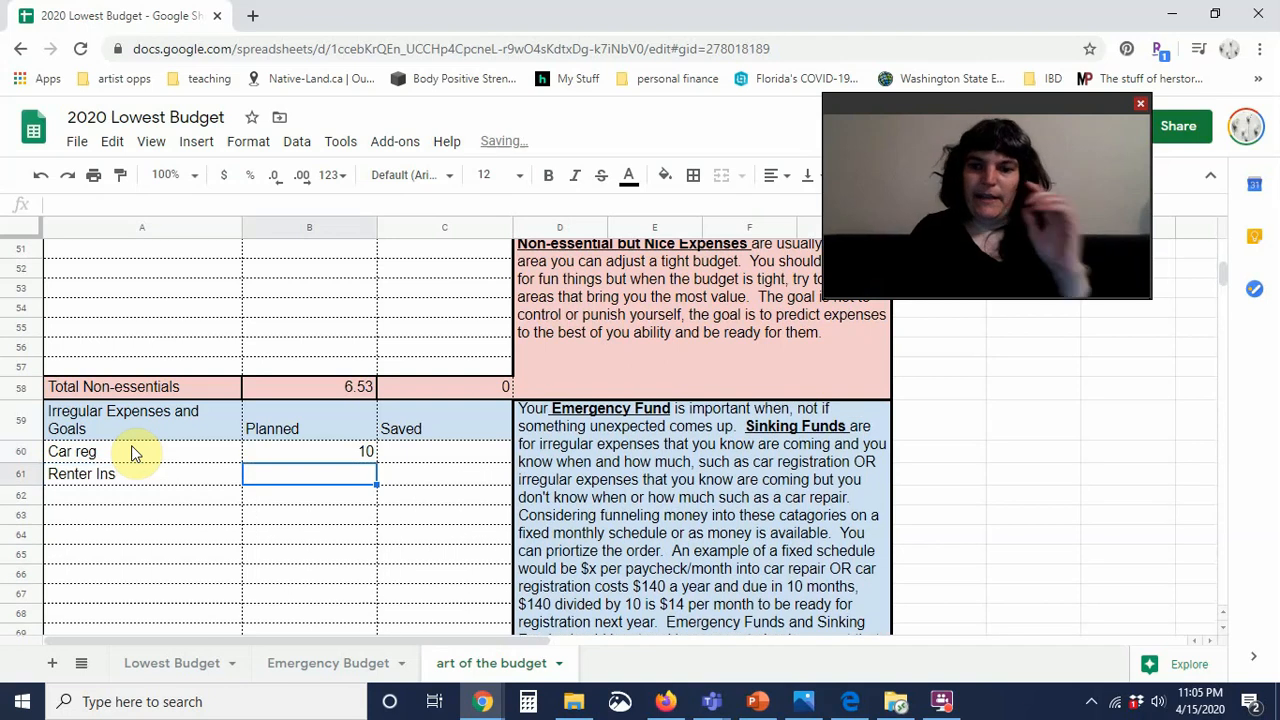
text(10)
key(Return)
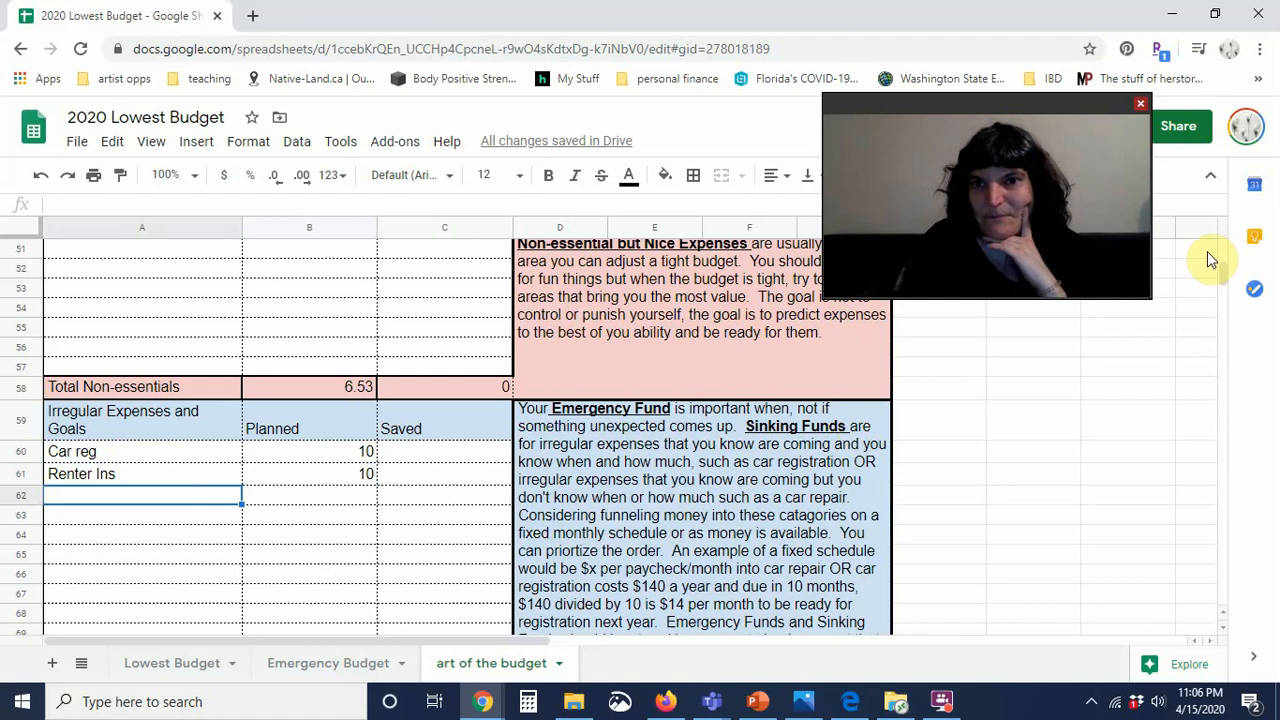
- Examine the summary rows at the end of the budget for total income, total expenses and the left over amount
click(1222, 627)
click(1222, 627)
click(1222, 627)
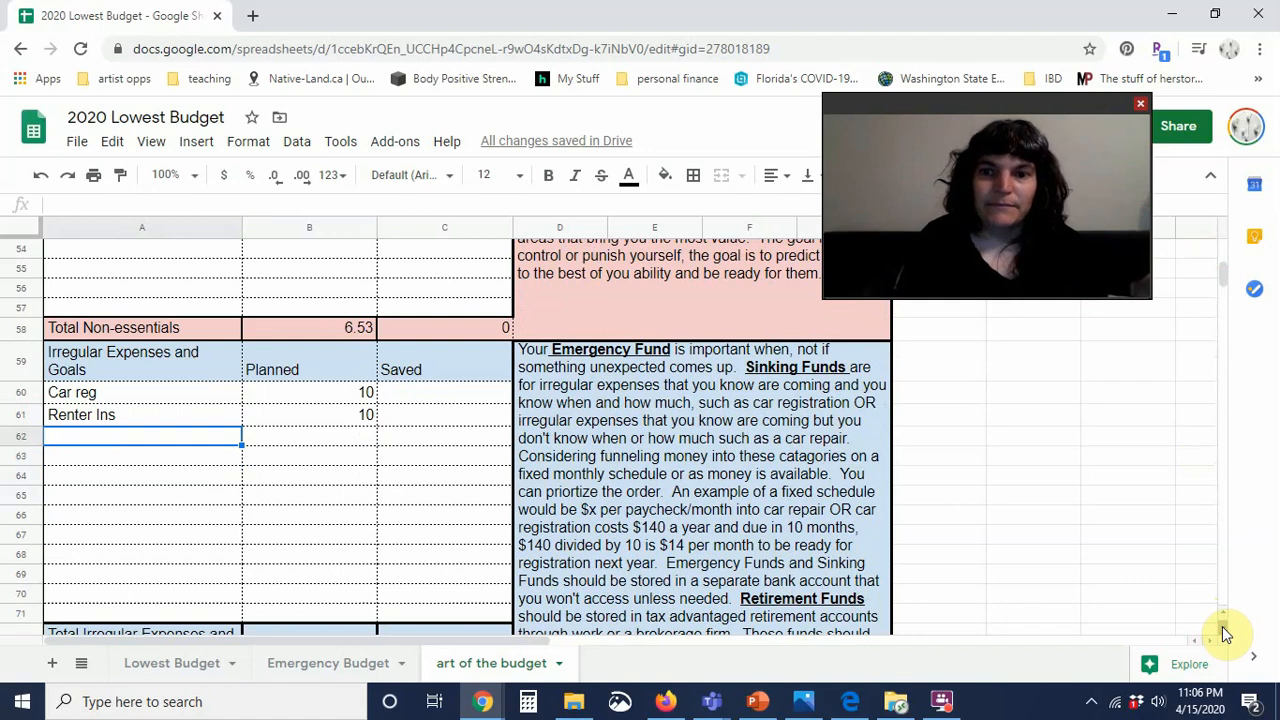
click(1225, 632)
click(1225, 632)
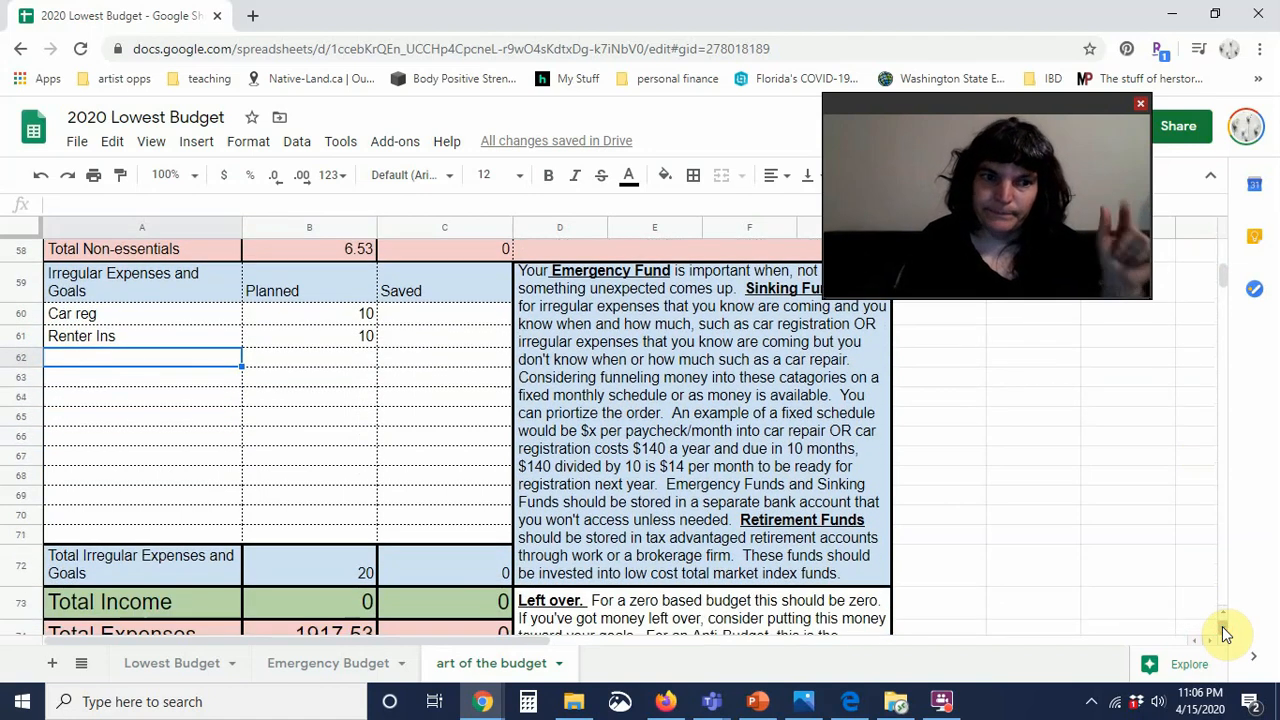
click(1225, 632)
click(1225, 632)
click(1225, 632)
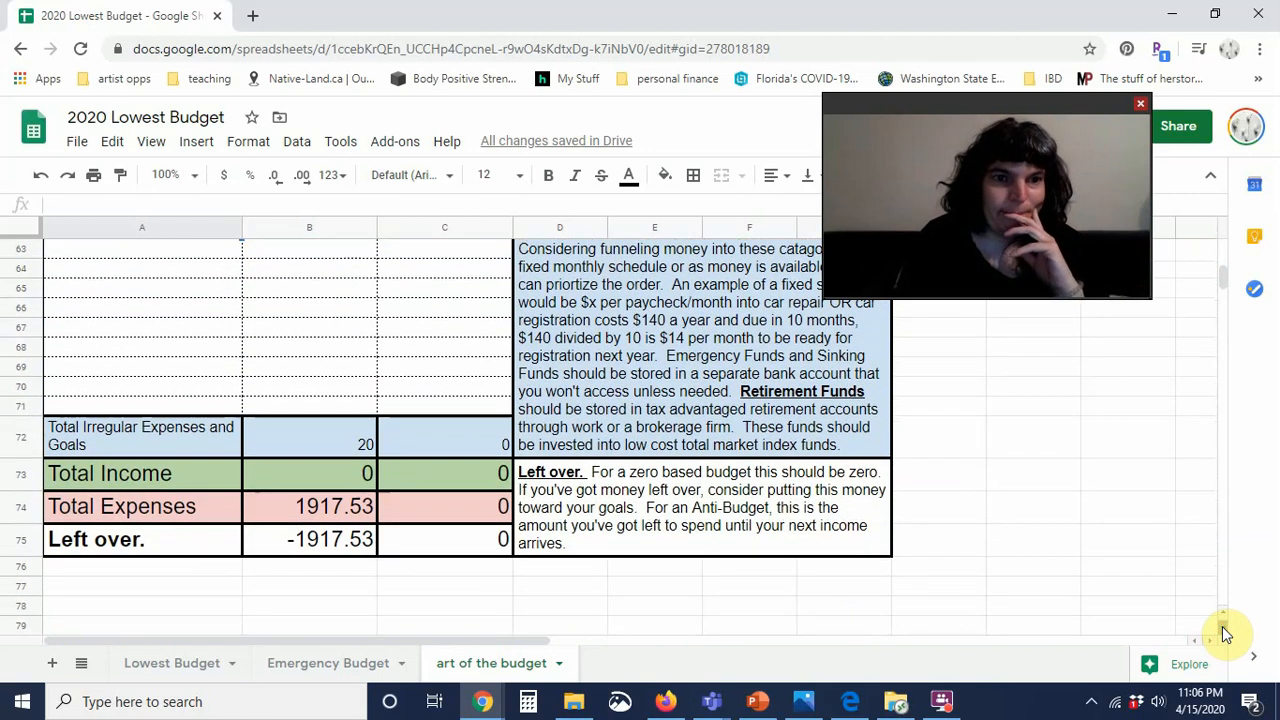
click(1225, 632)
click(1225, 632)
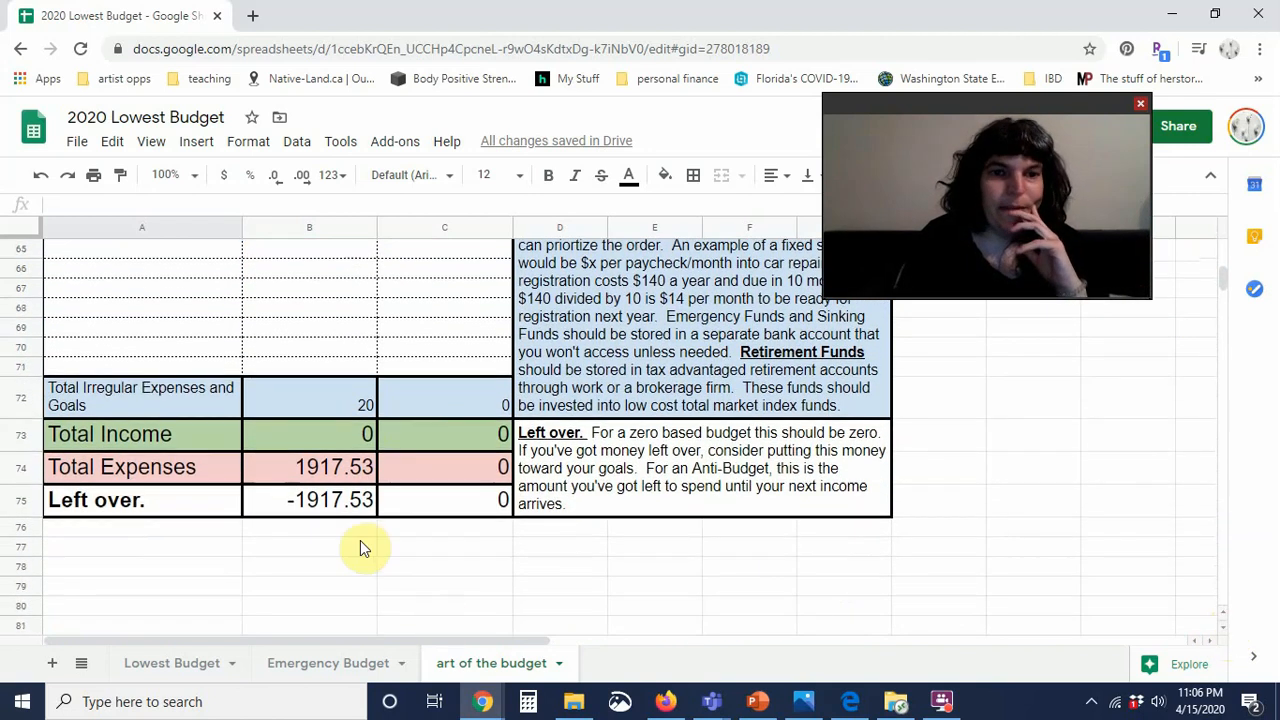